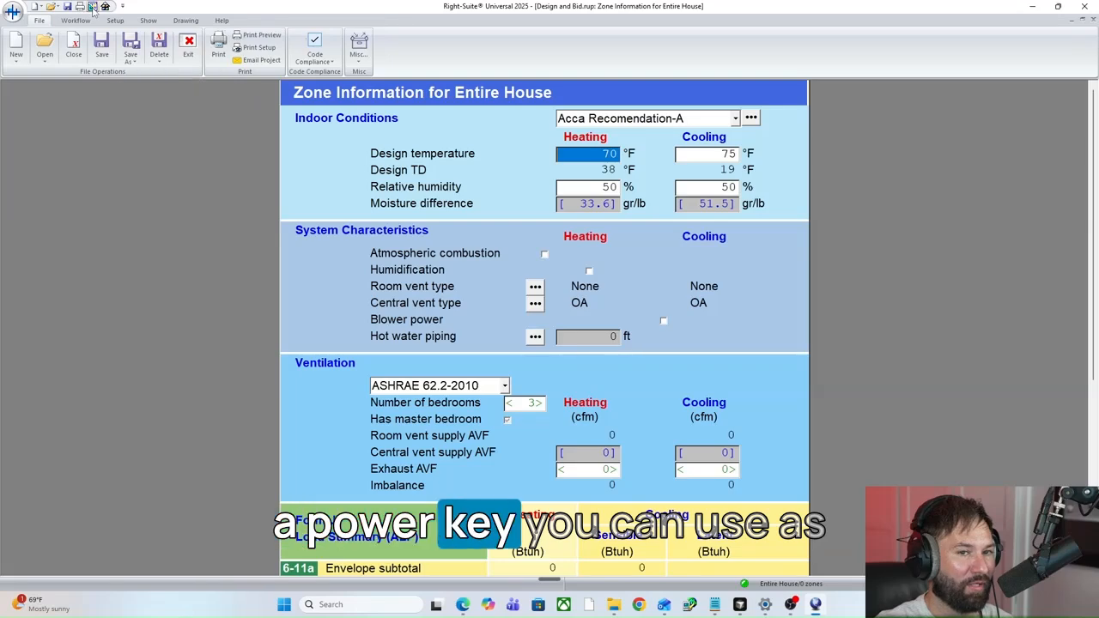
# Show the project's drawing sheet and open the construction plans PDF from the Solis Builders Load Calculations folder on drive T7 (E:).
pyautogui.hotkey('ctrl', 'd')
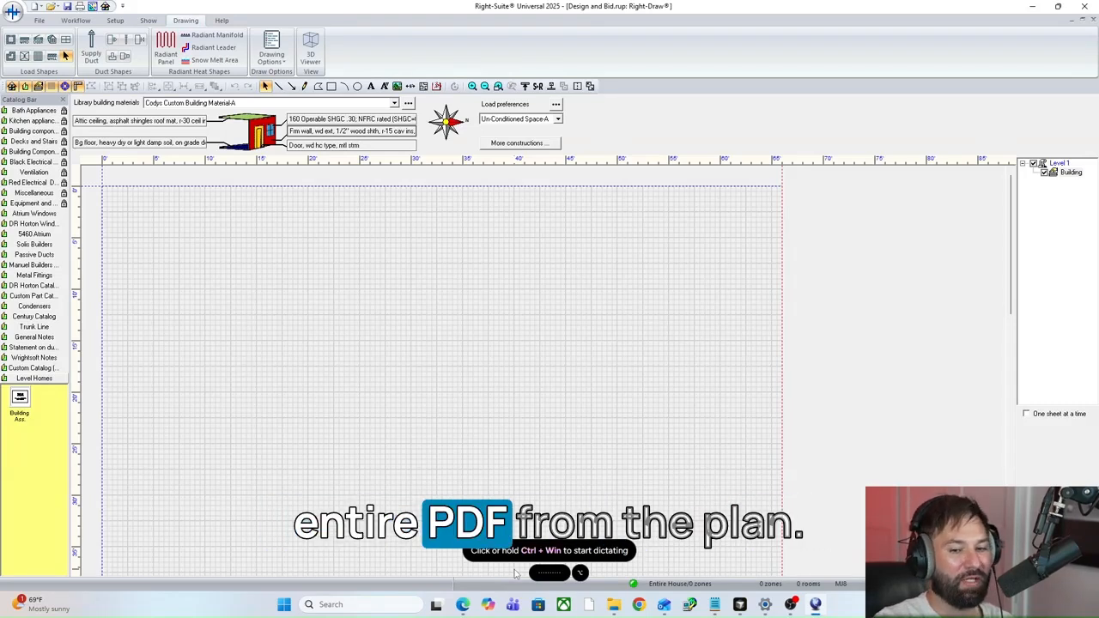
pyautogui.click(614, 604)
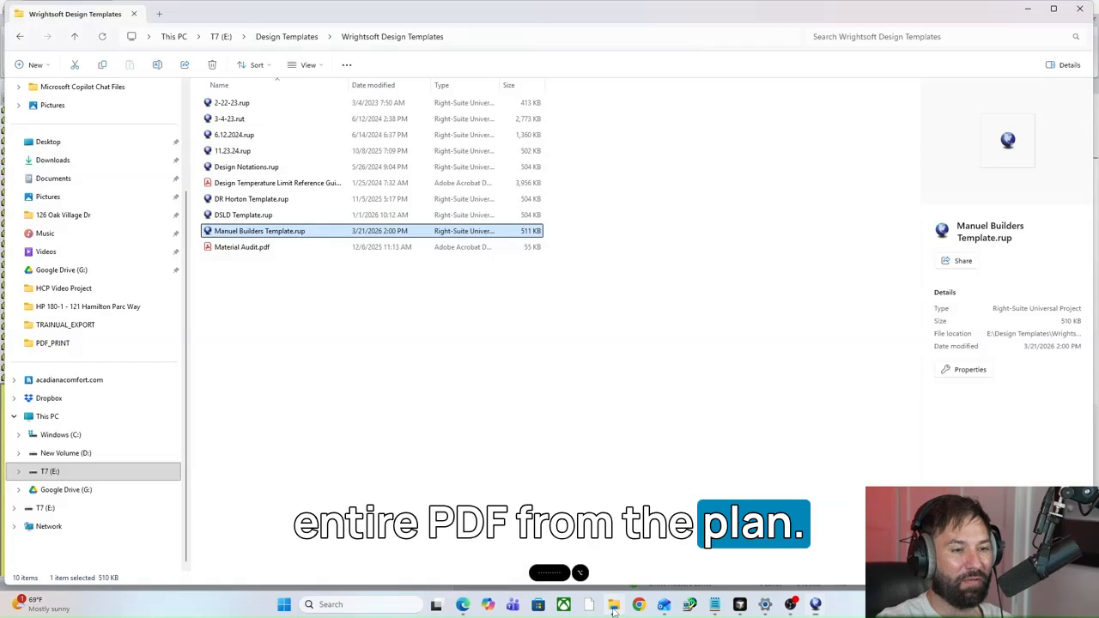
pyautogui.click(52, 471)
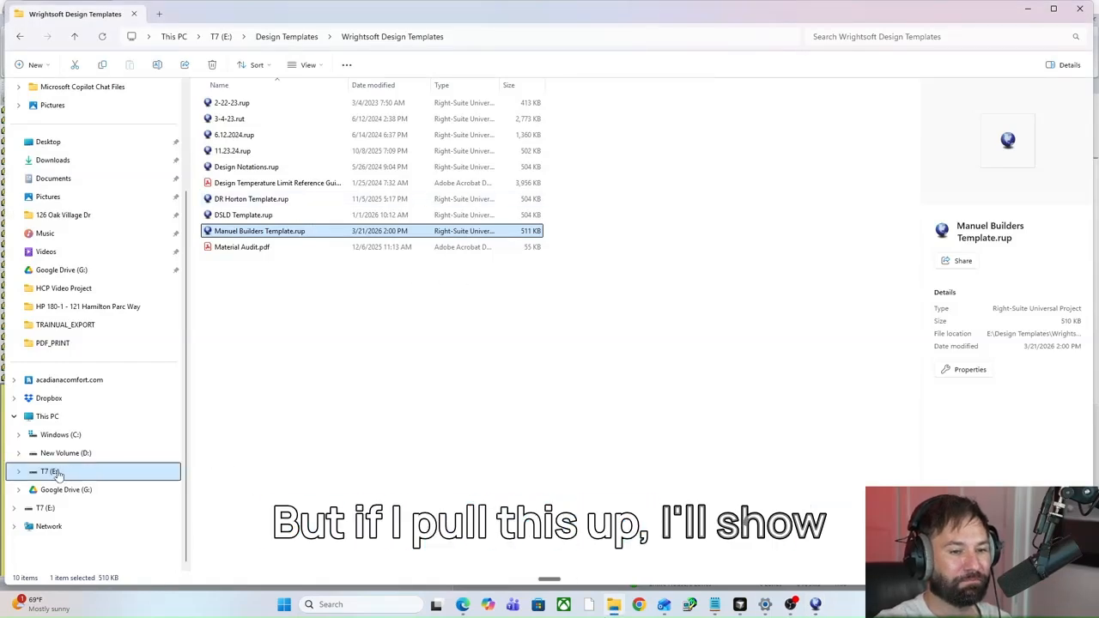
pyautogui.scroll(-20, 265, 392)
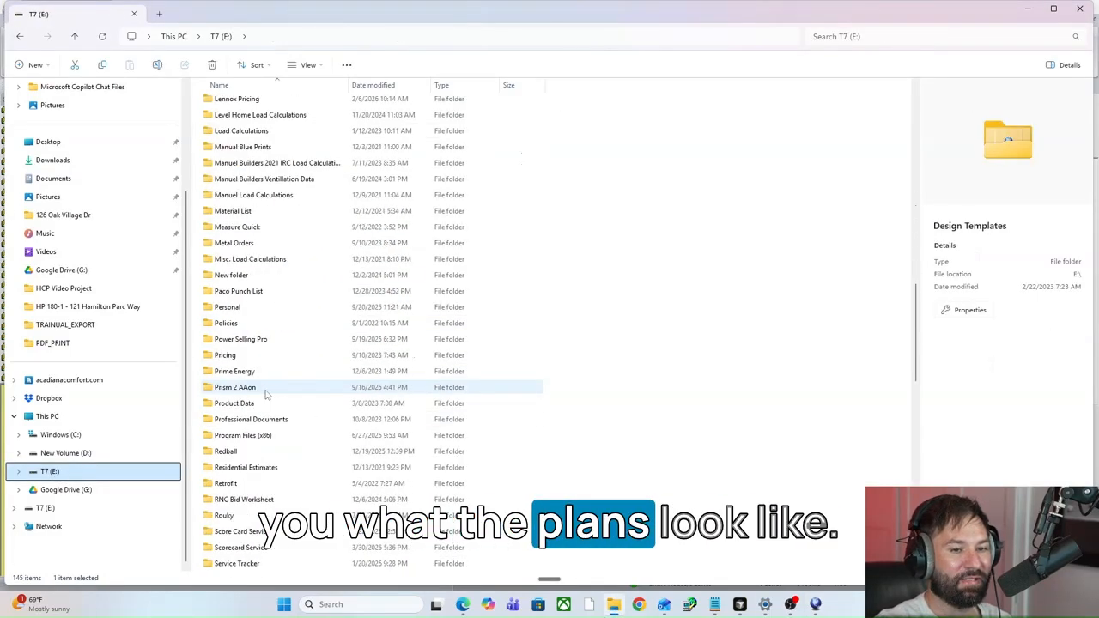
pyautogui.scroll(-3, 265, 392)
pyautogui.scroll(5, 253, 393)
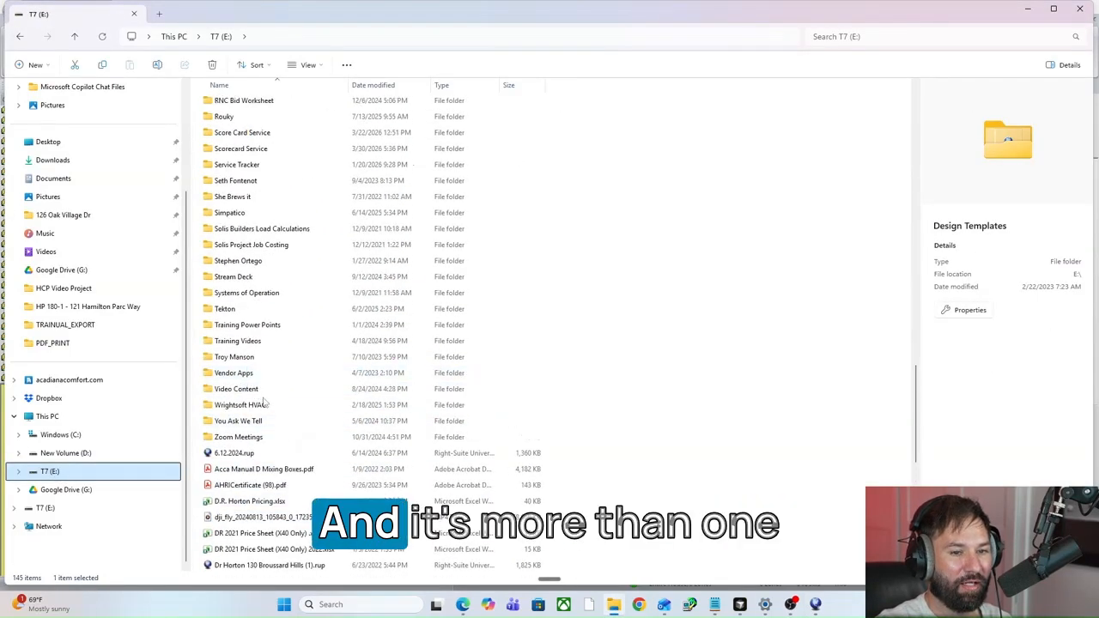
pyautogui.doubleClick(253, 324)
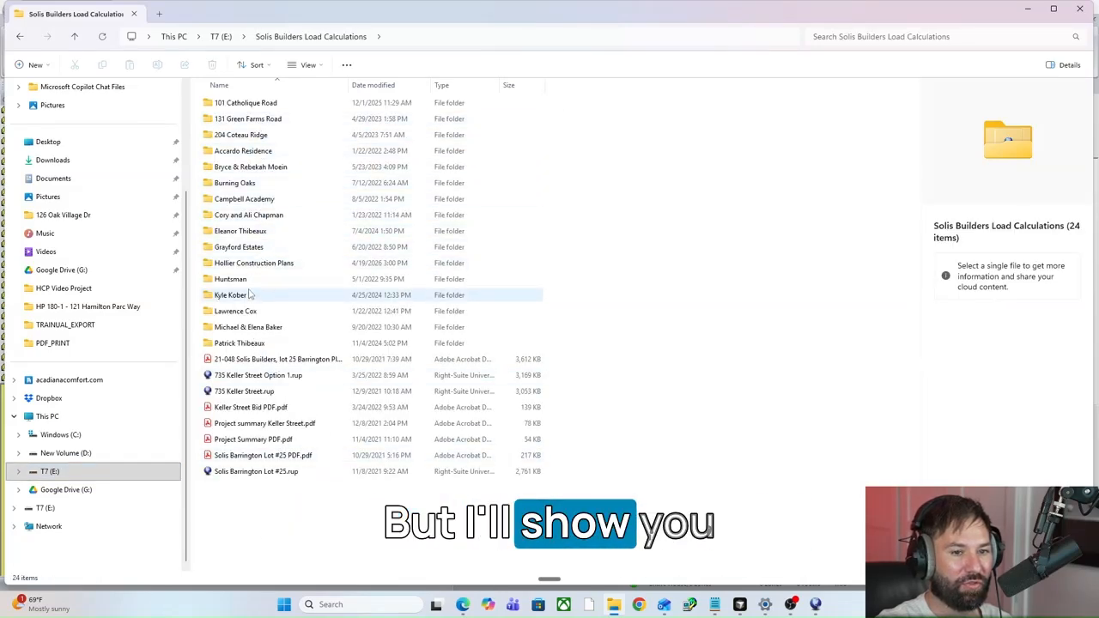
pyautogui.doubleClick(252, 264)
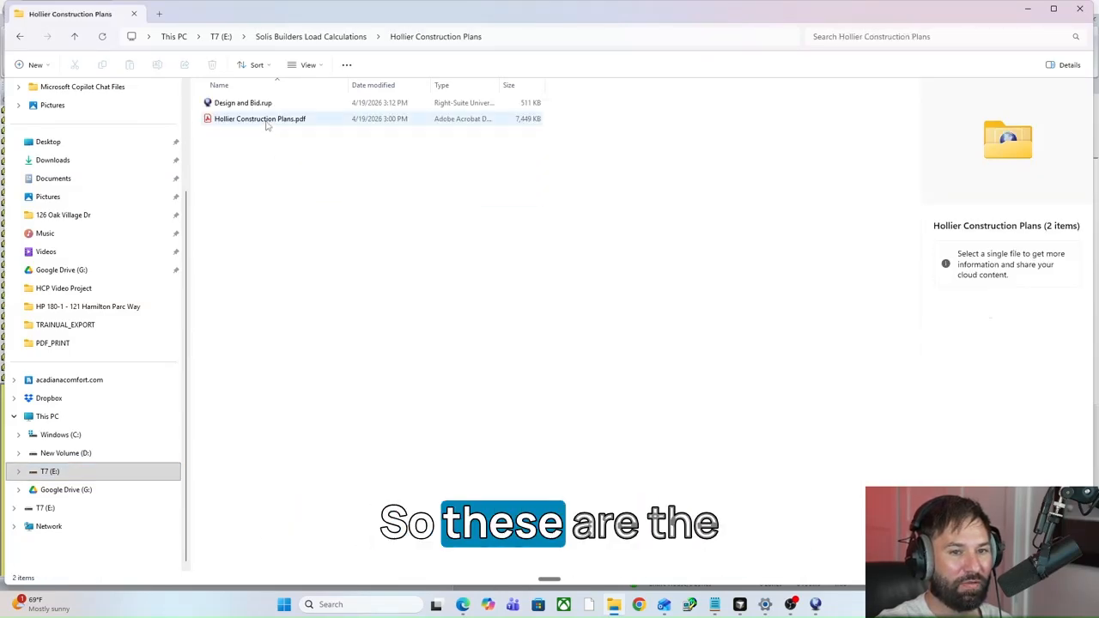
pyautogui.click(266, 120)
pyautogui.press('Return')
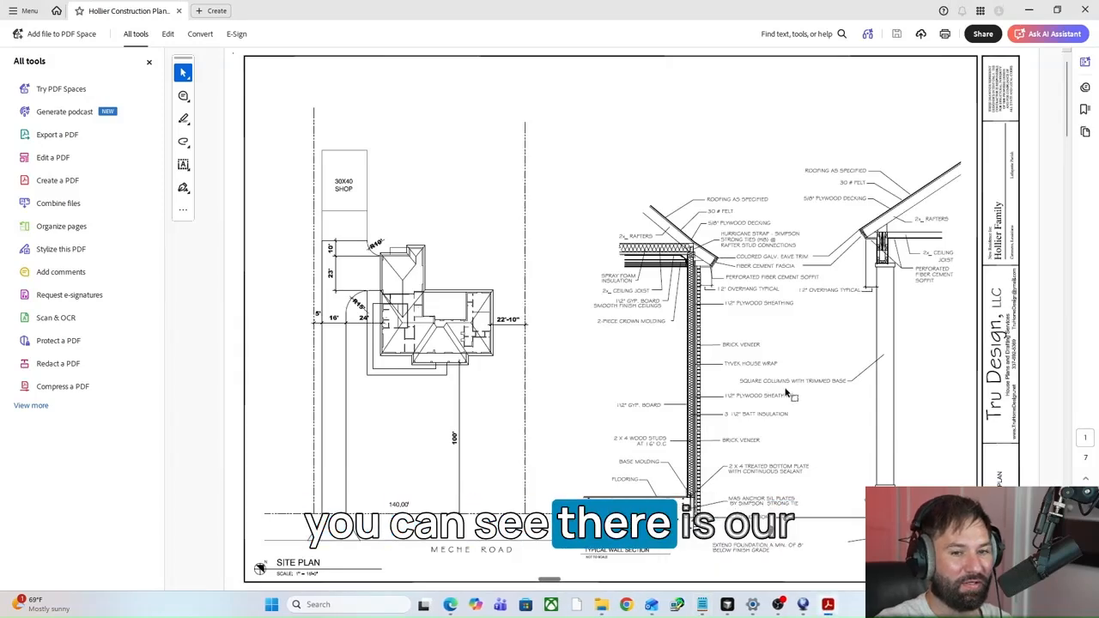
# Crop the floor plan on page 2 to just the drawing and its dimensions, excluding the schedules, notes and title block.
pyautogui.scroll(-4, 507, 309)
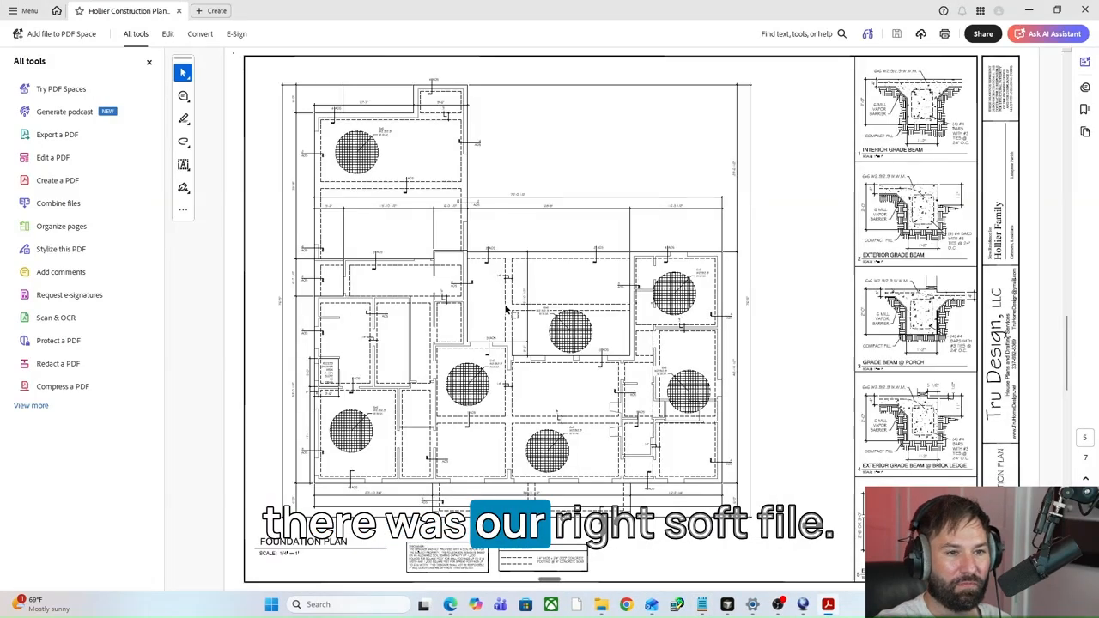
pyautogui.scroll(-2, 508, 310)
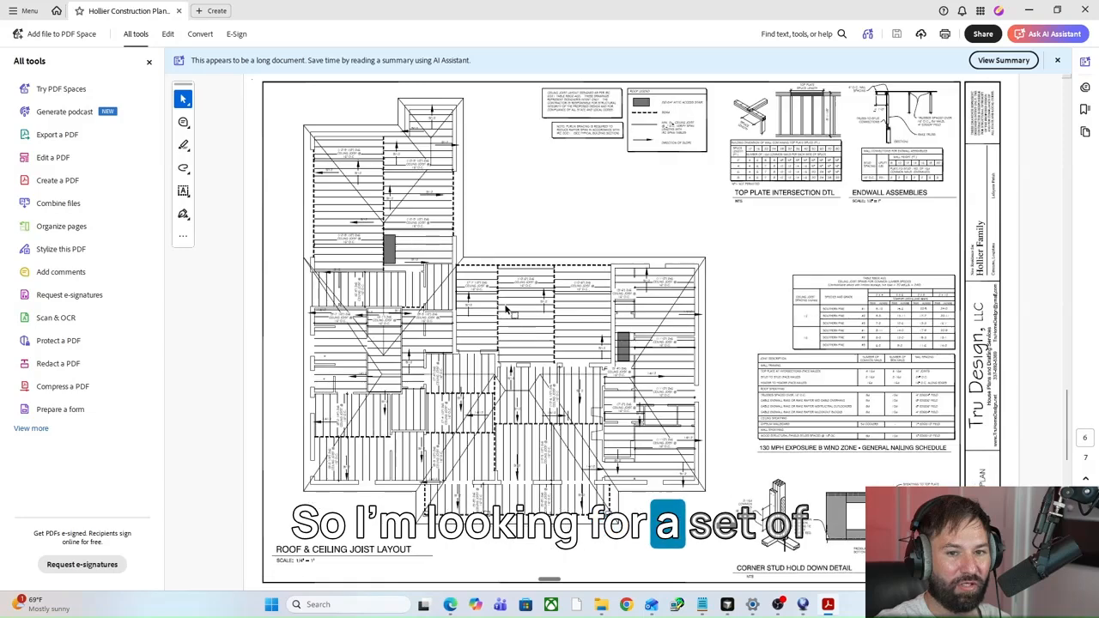
pyautogui.scroll(2, 508, 309)
pyautogui.scroll(3, 507, 310)
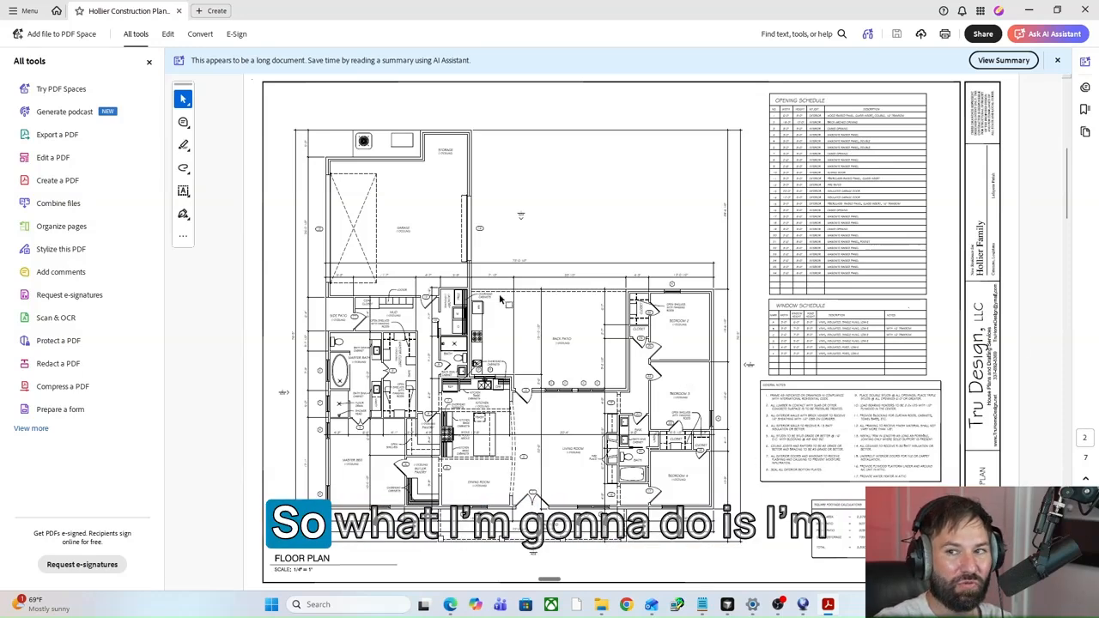
pyautogui.click(171, 36)
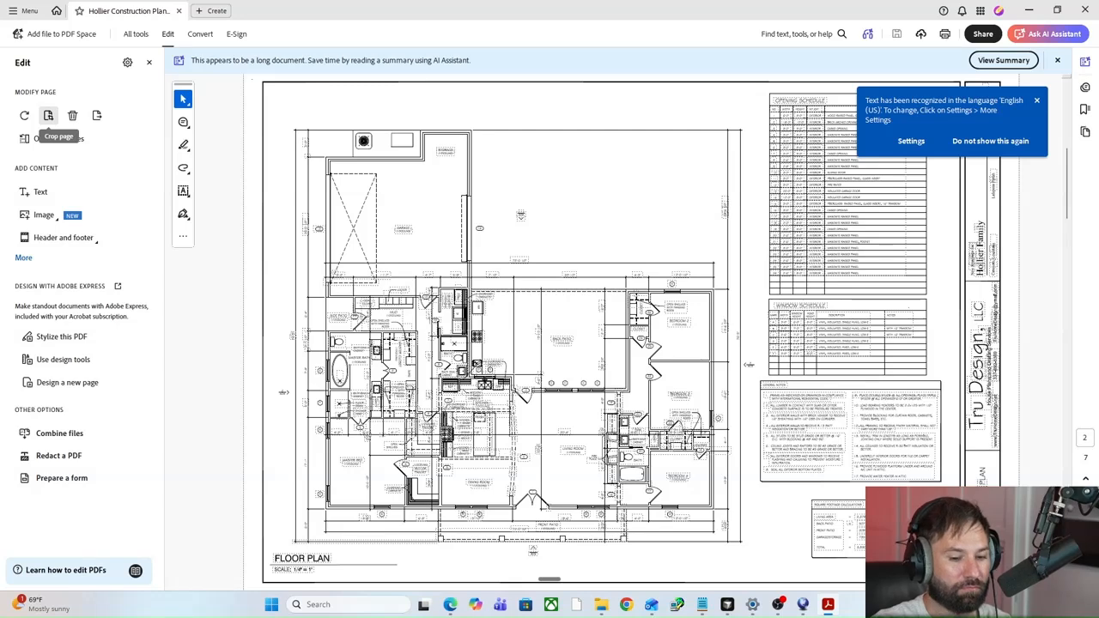
pyautogui.click(48, 118)
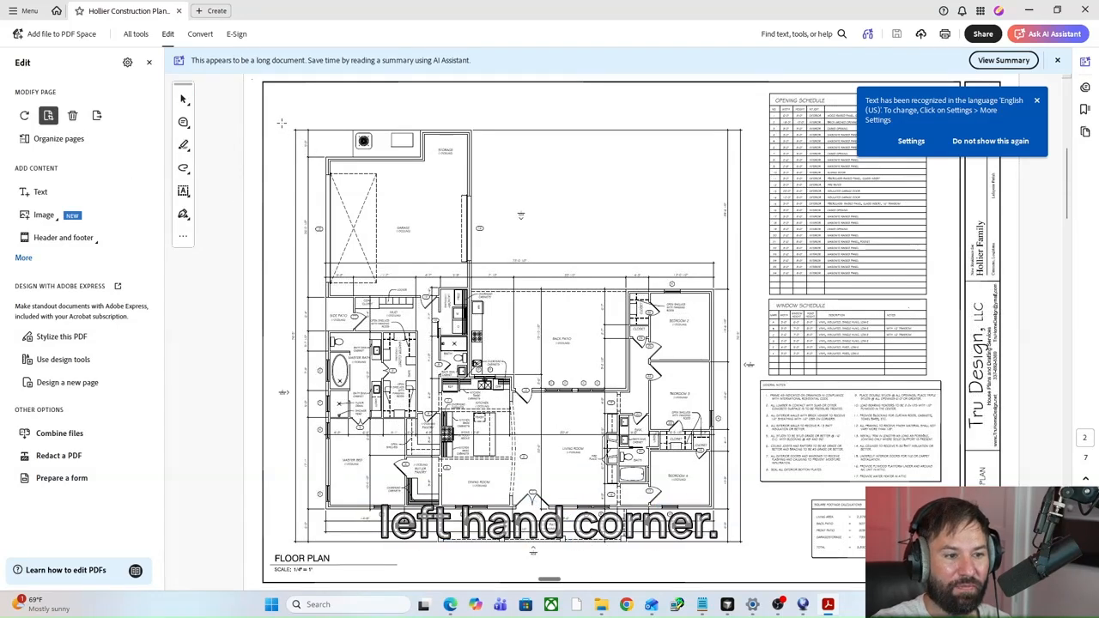
pyautogui.moveTo(282, 123); pyautogui.dragTo(749, 552)
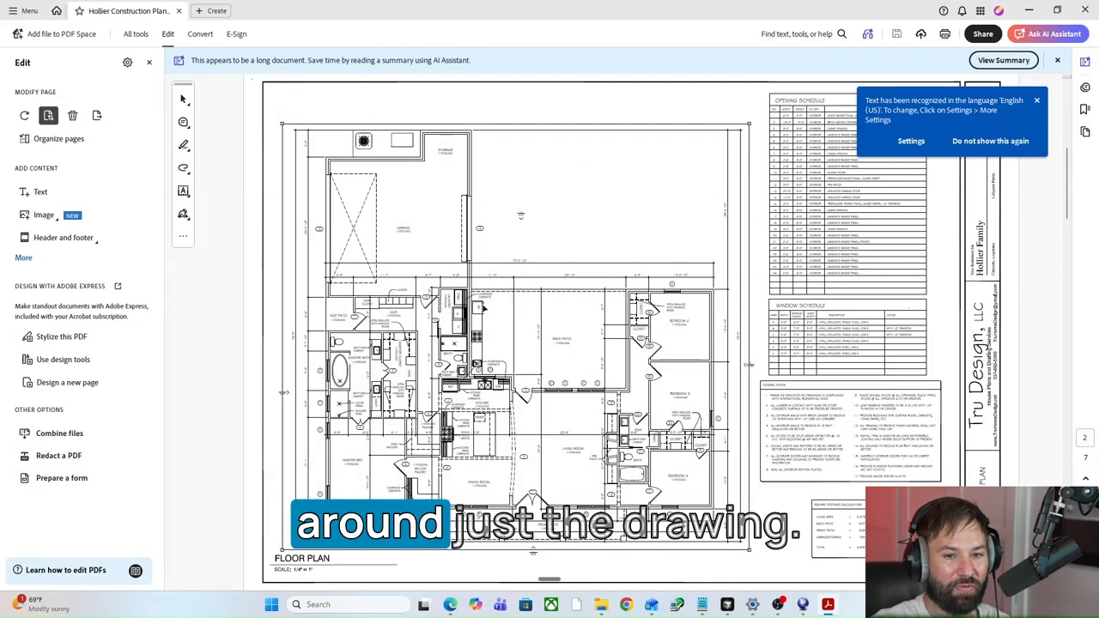
pyautogui.doubleClick(468, 316)
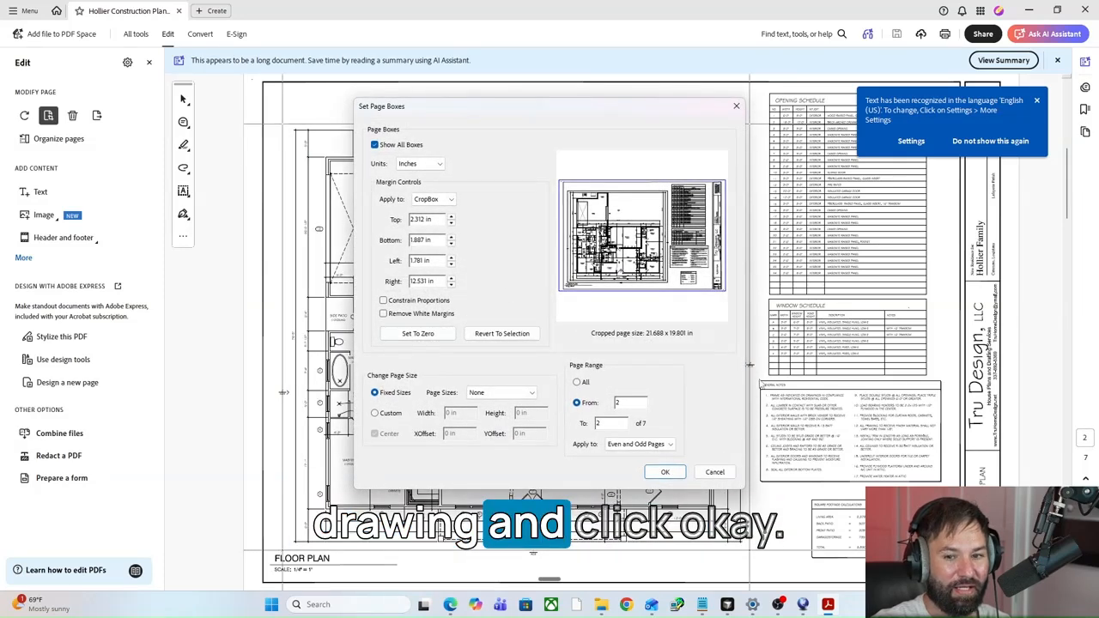
pyautogui.click(672, 471)
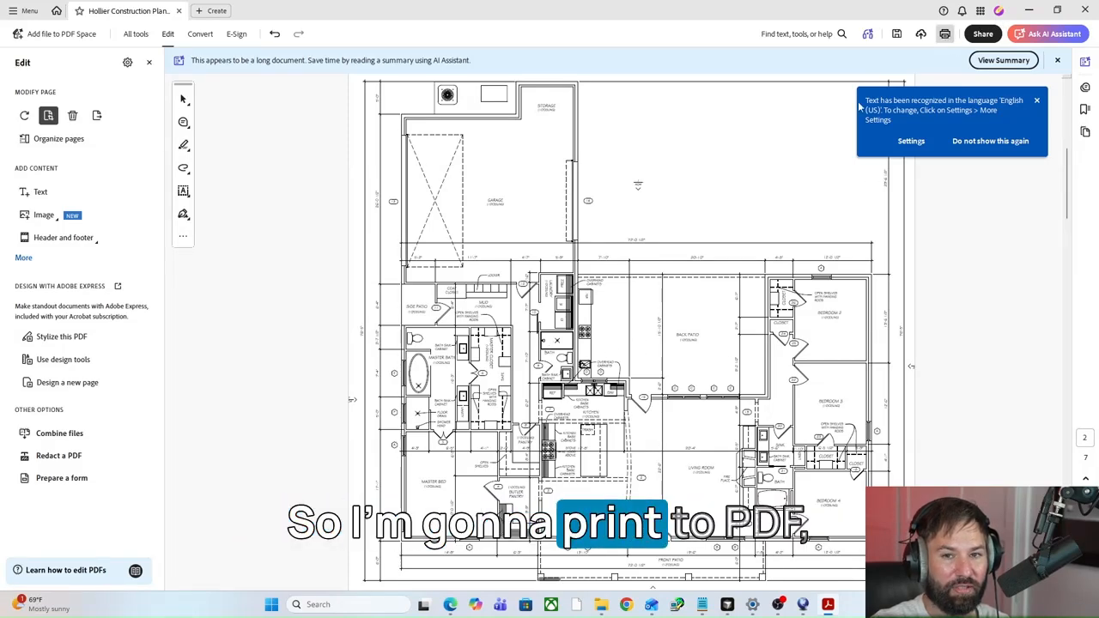
# Print only the current page with the Microsoft Print to PDF printer.
pyautogui.hotkey('ctrl', 'p')
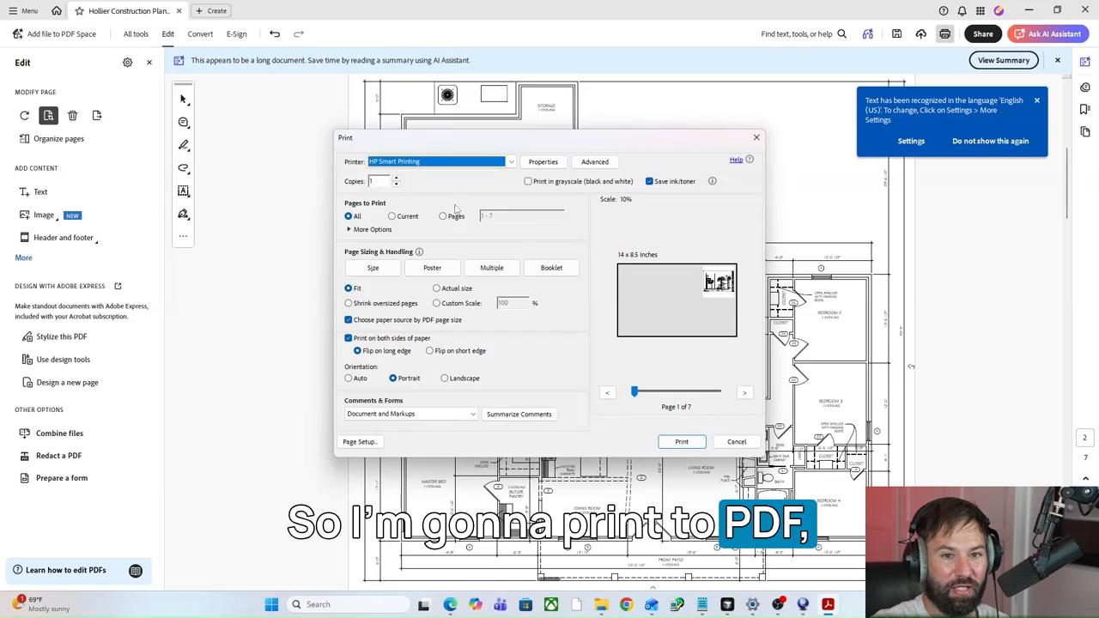
pyautogui.click(392, 215)
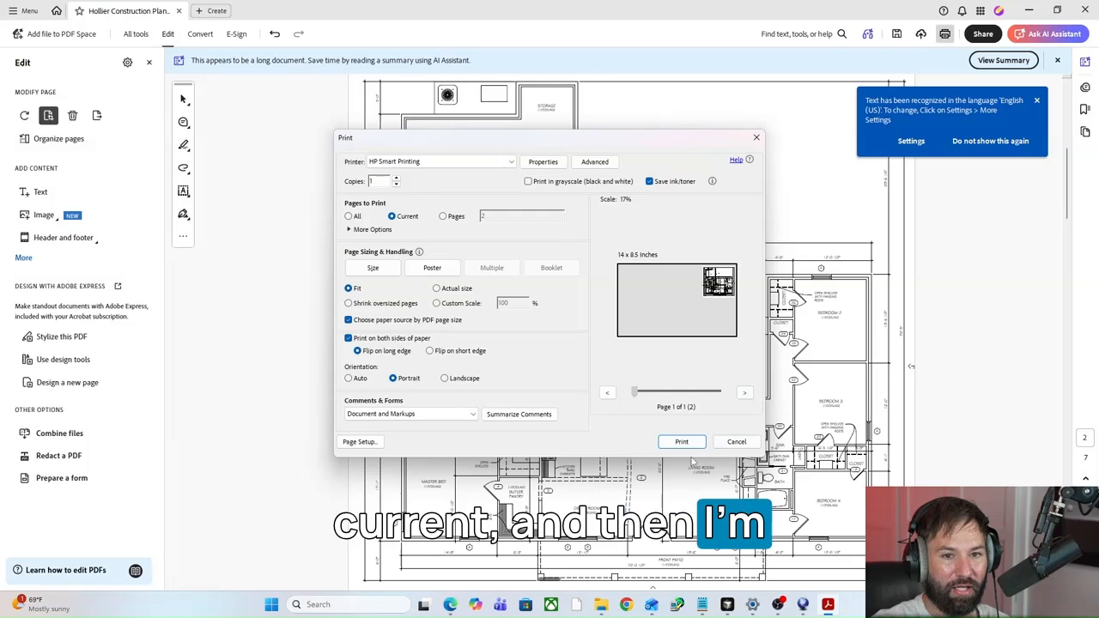
pyautogui.click(508, 162)
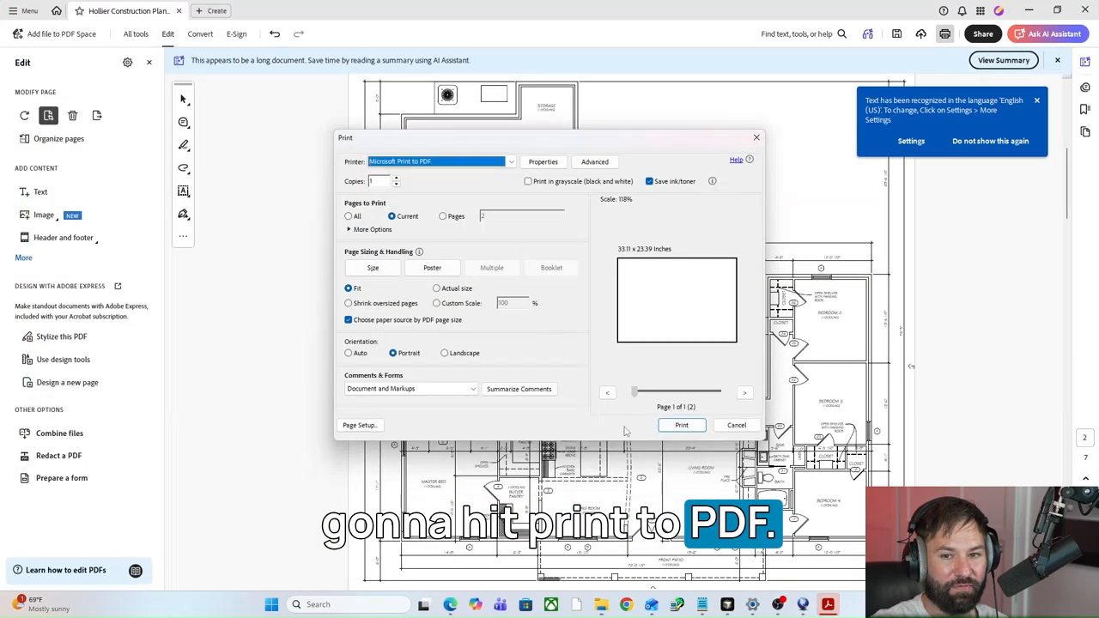
pyautogui.click(678, 427)
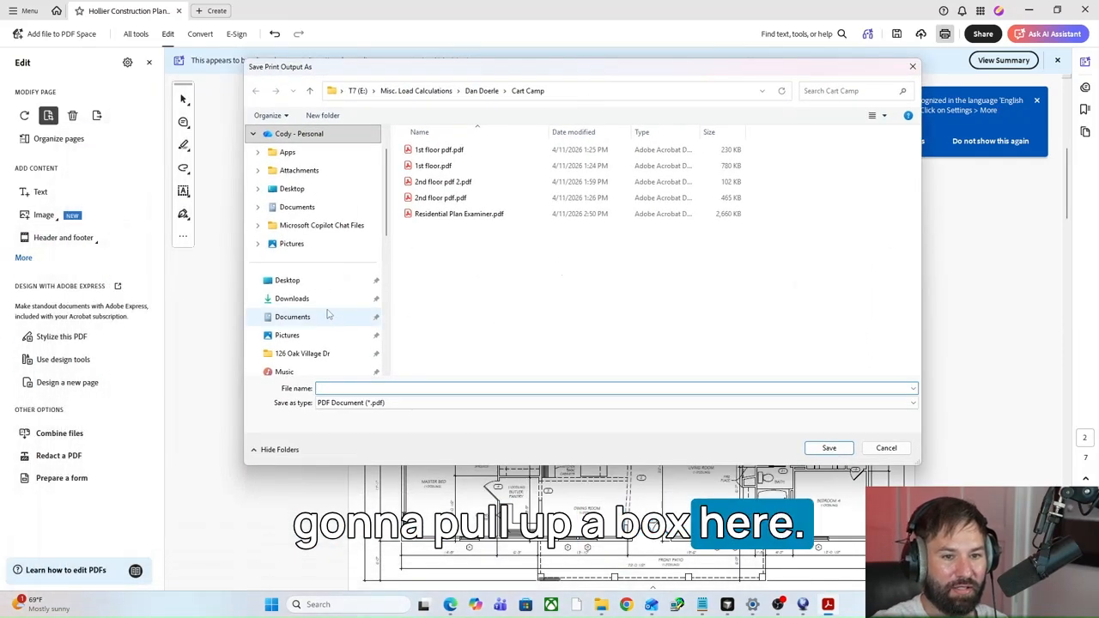
# Save the print output under the name PDF in the project's construction plans folder.
pyautogui.scroll(-2, 339, 322)
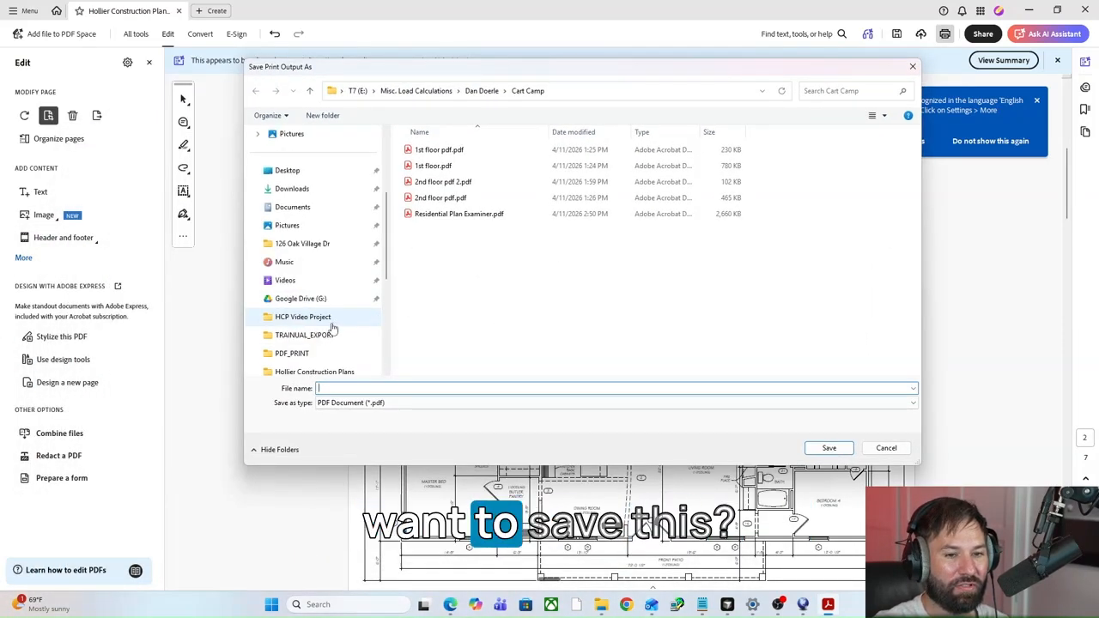
pyautogui.scroll(-3, 332, 325)
pyautogui.click(315, 209)
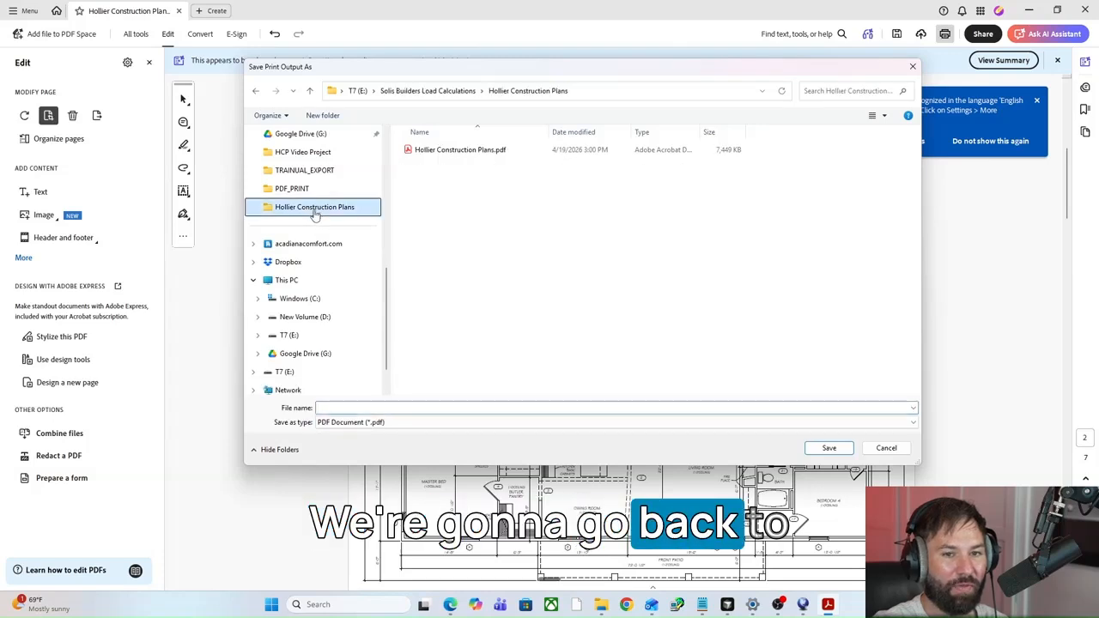
pyautogui.click(353, 407)
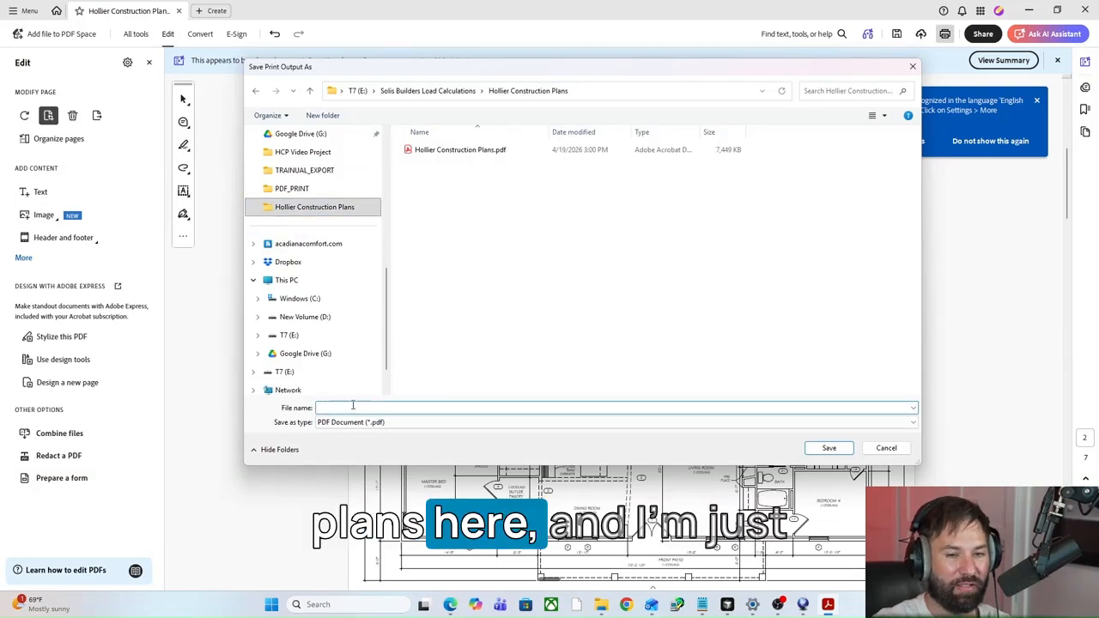
pyautogui.write('PDF')
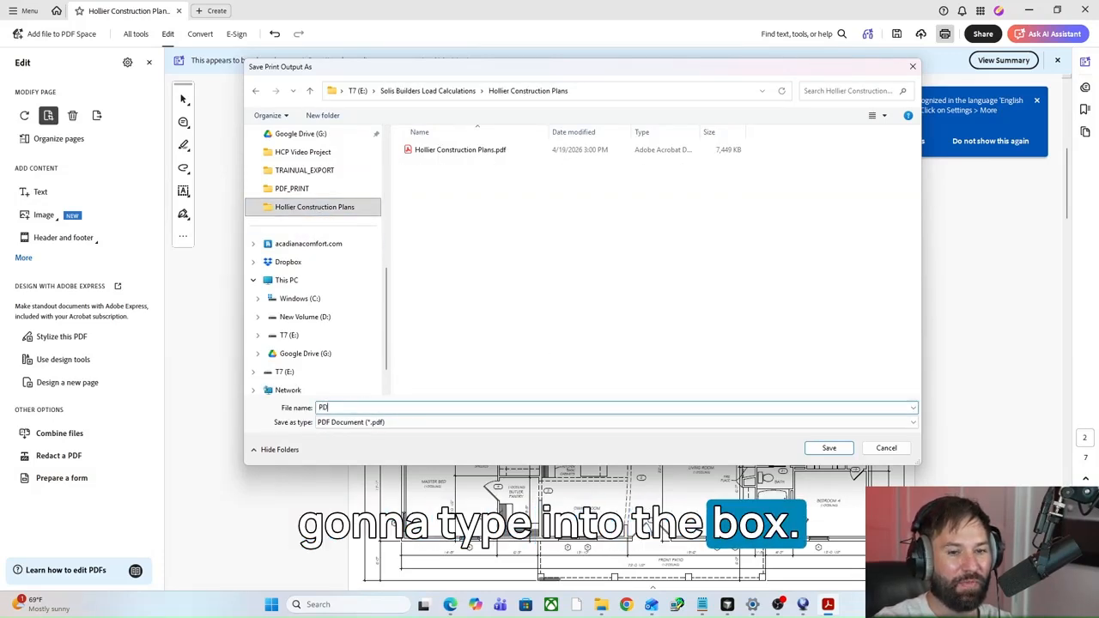
pyautogui.click(829, 449)
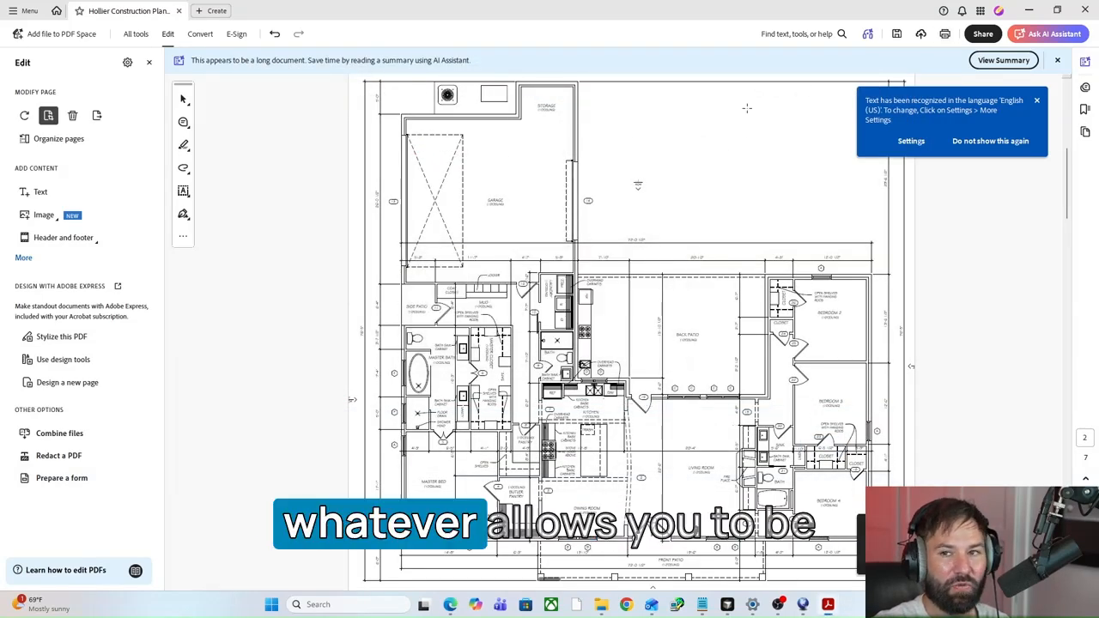
# Switch back to Right-Suite Universal and import PDF.pdf into an area about 60 ft wide and 65 ft tall from the sheet's top-left corner.
pyautogui.click(1029, 10)
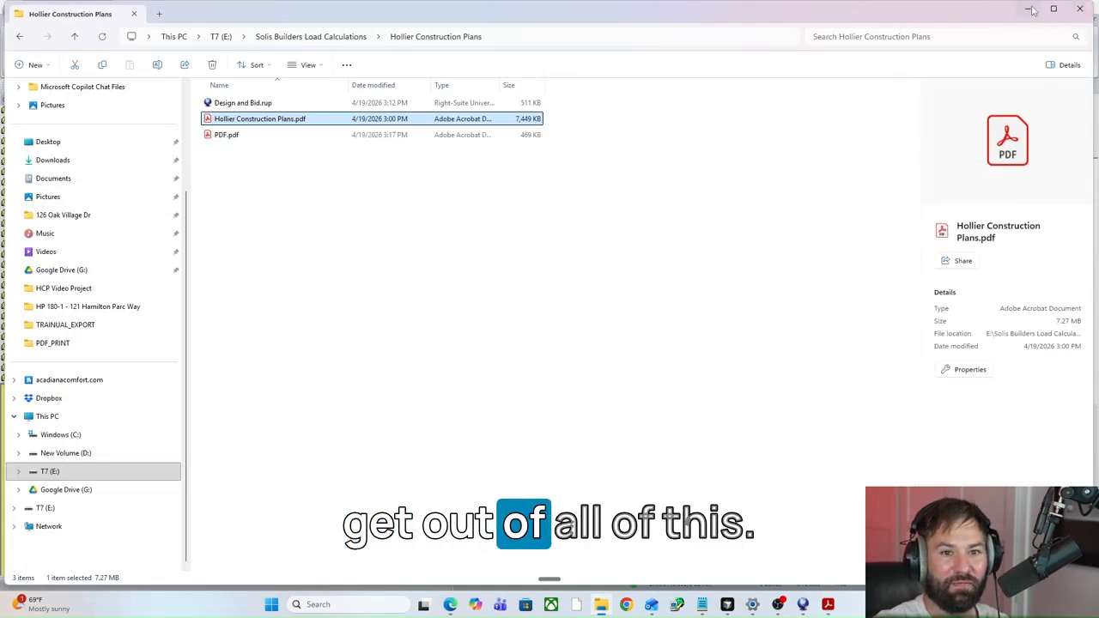
pyautogui.click(1030, 9)
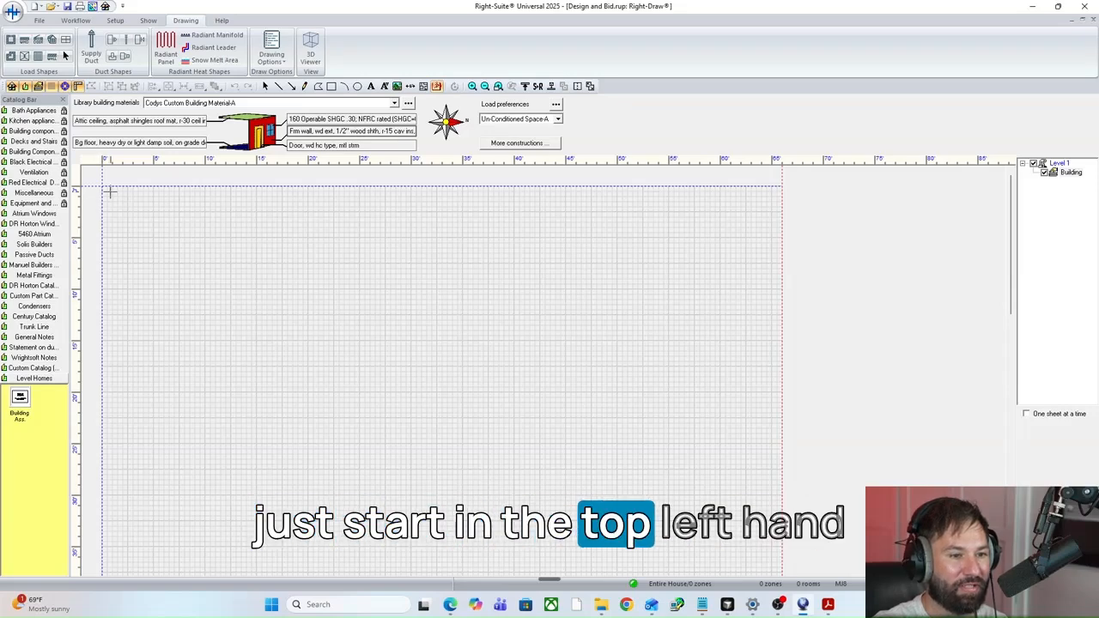
pyautogui.moveTo(110, 192); pyautogui.dragTo(730, 603)
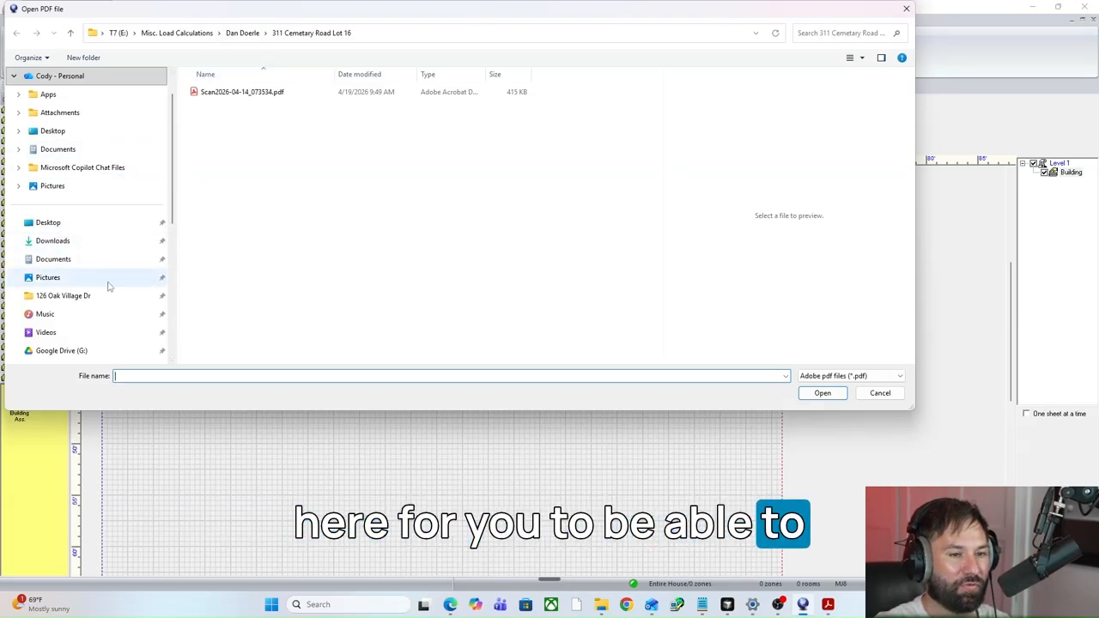
pyautogui.scroll(-3, 73, 196)
pyautogui.click(75, 258)
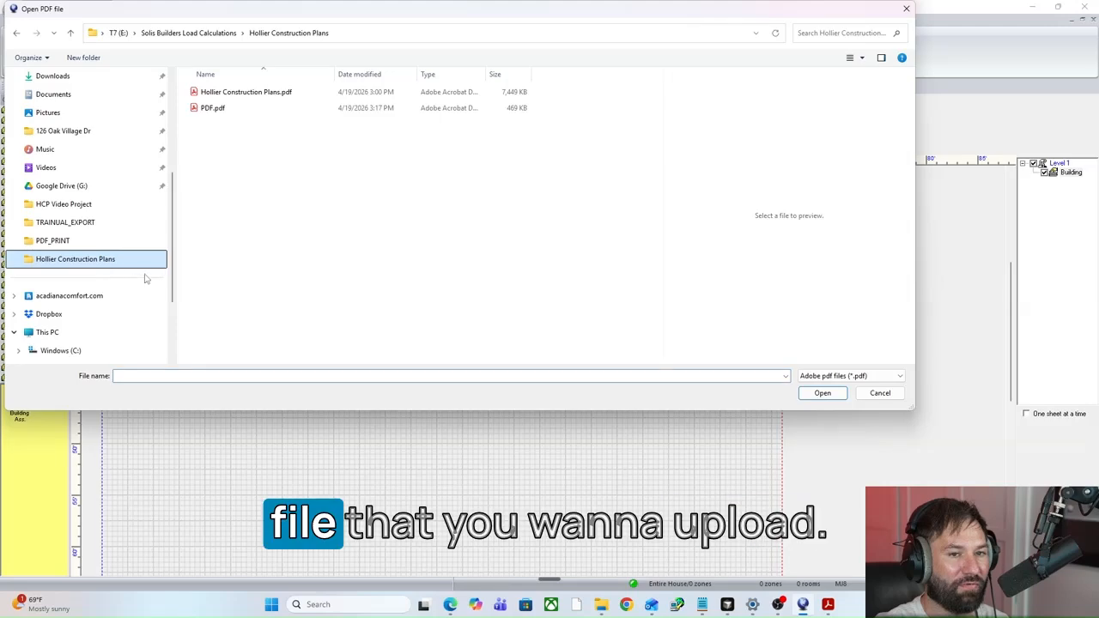
pyautogui.click(212, 108)
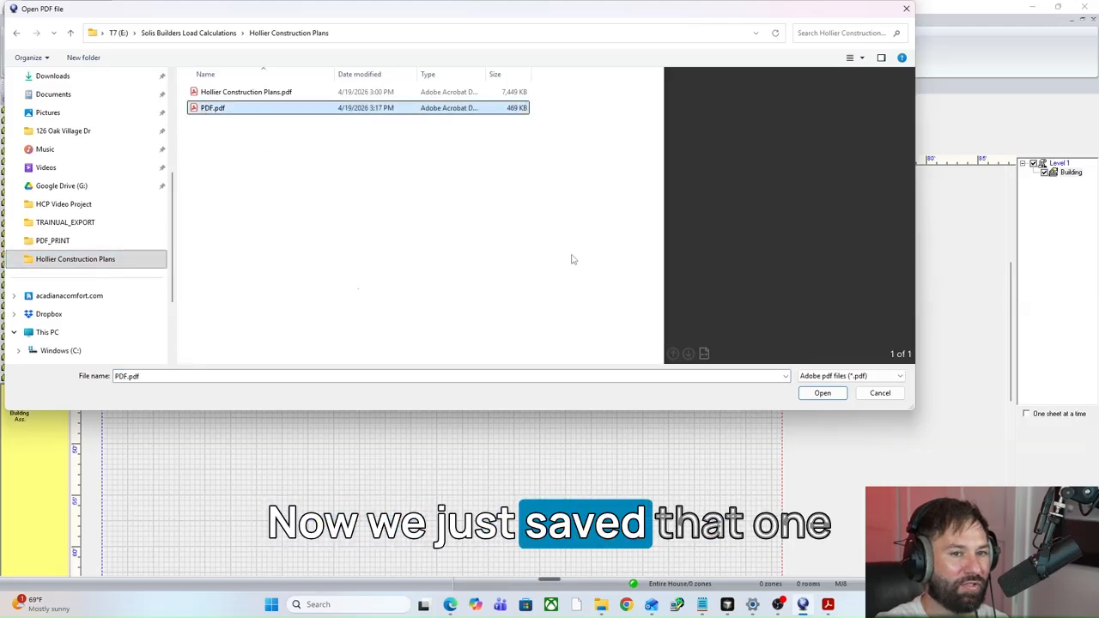
pyautogui.click(823, 393)
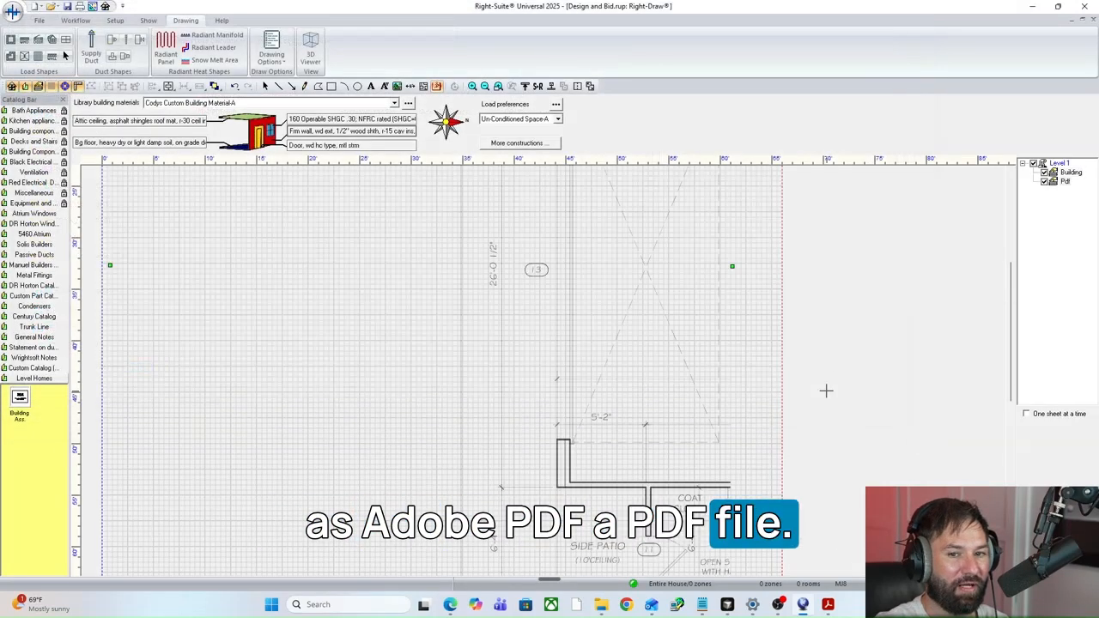
# Move the imported plan slightly up and left to align with the sheet's top-left corner.
pyautogui.click(65, 56)
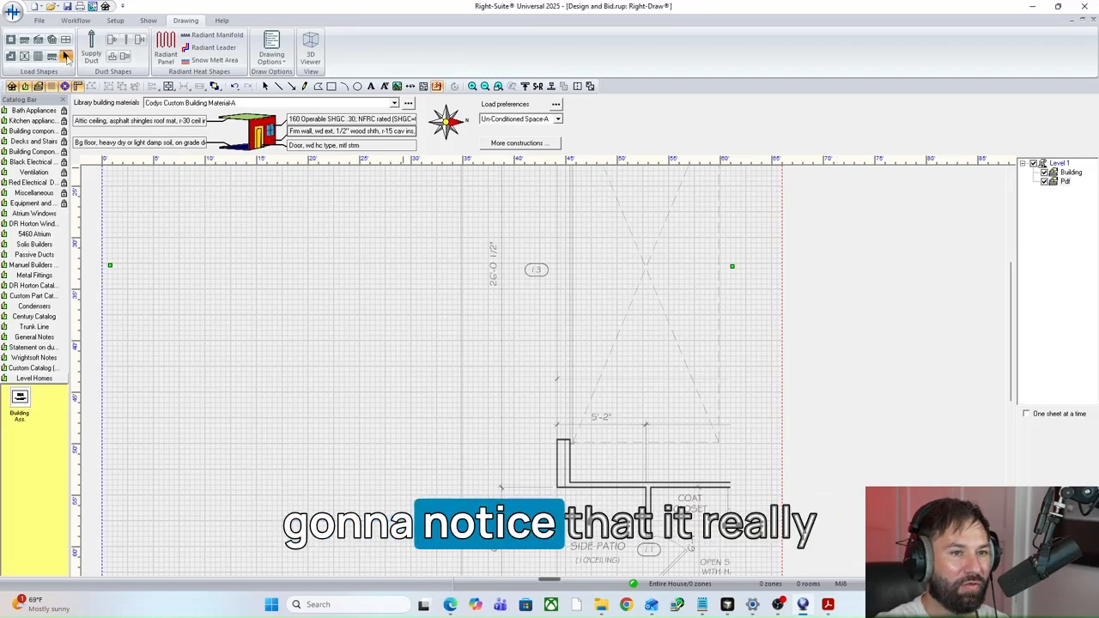
pyautogui.moveTo(662, 372); pyautogui.dragTo(652, 368)
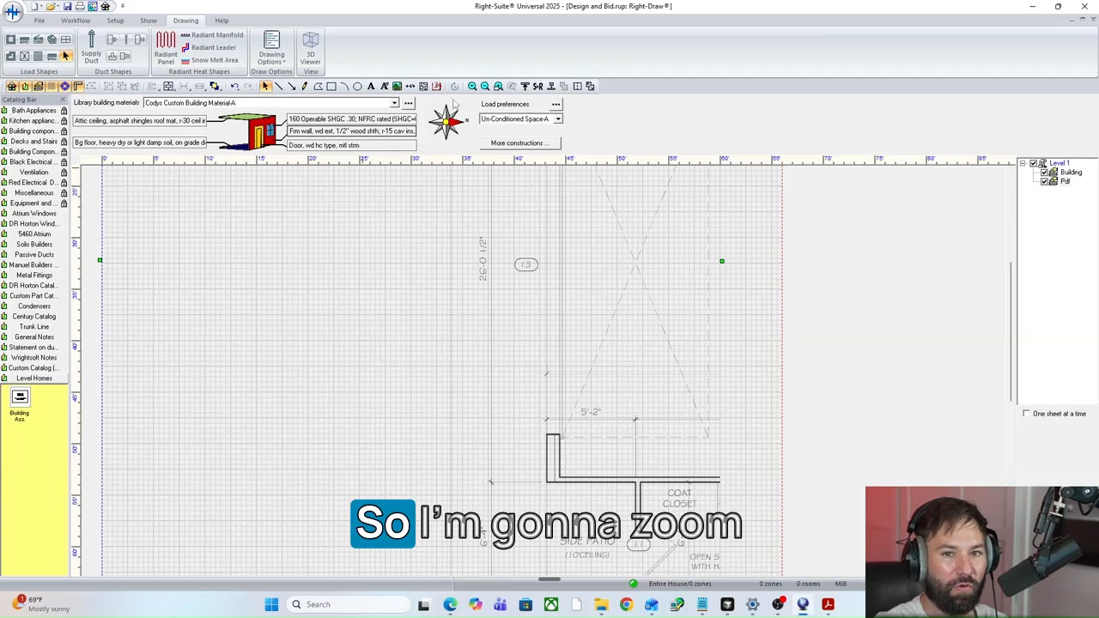
pyautogui.click(485, 88)
pyautogui.click(486, 87)
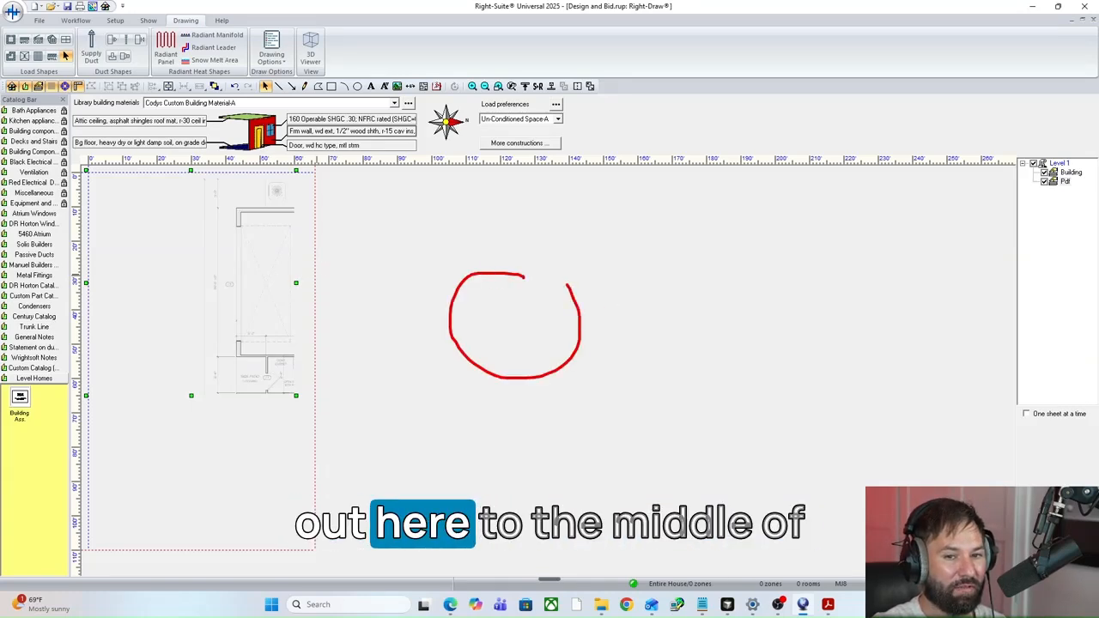
pyautogui.press('Escape')
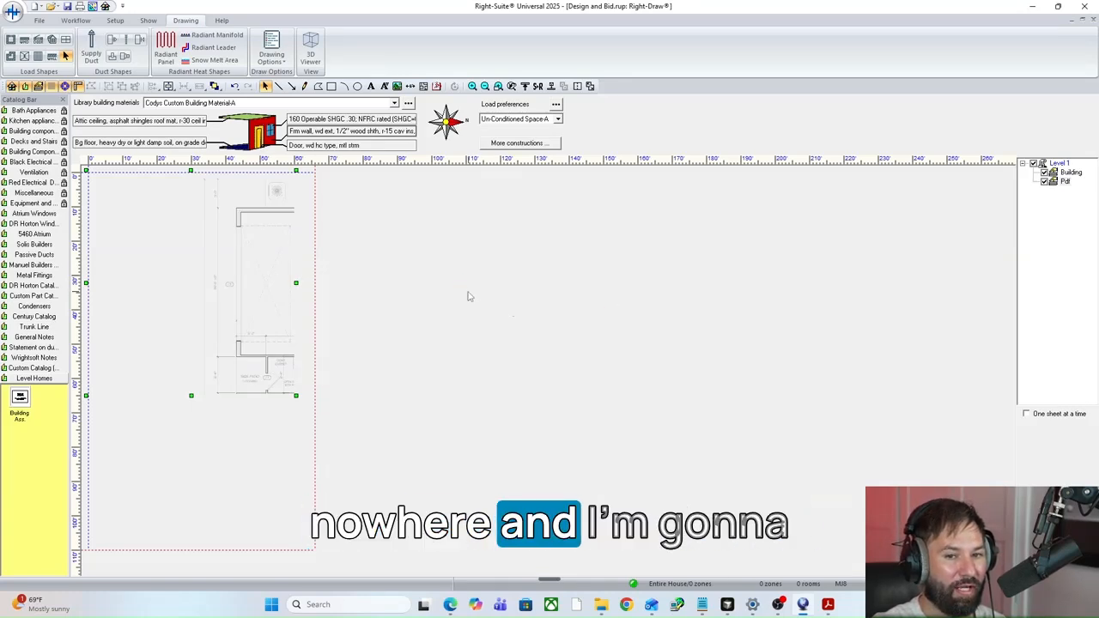
# Set the drawing sheet's scrolling width to 112 ft and its scrolling height to 68 ft.
pyautogui.rightClick(444, 295)
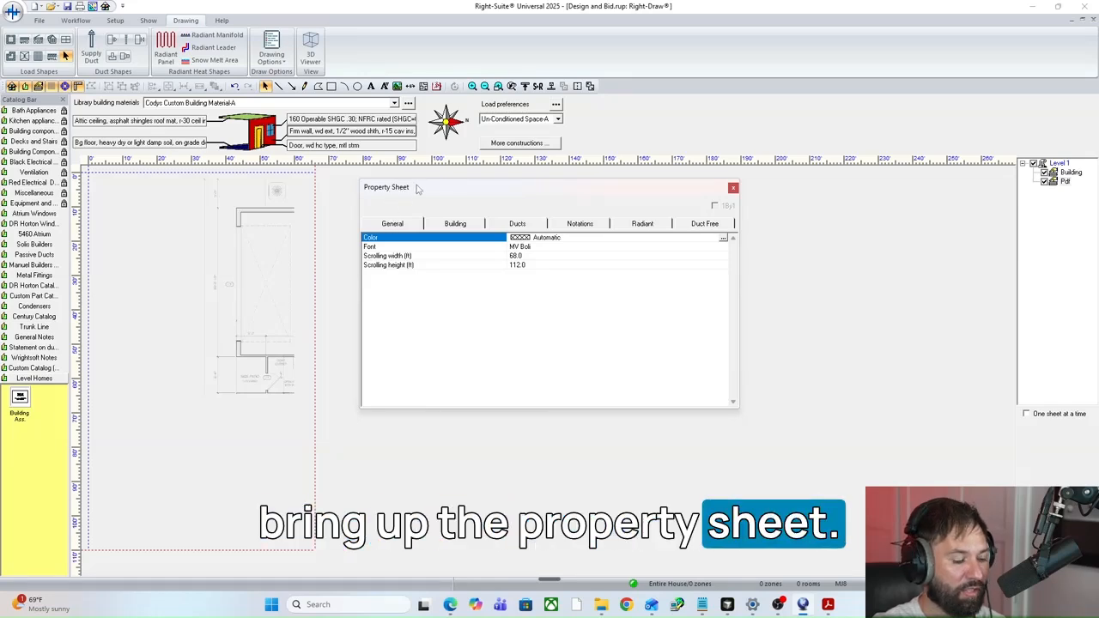
pyautogui.moveTo(420, 182)
pyautogui.mouseDown()
pyautogui.moveTo(374, 170)
pyautogui.moveTo(420, 182)
pyautogui.mouseUp()
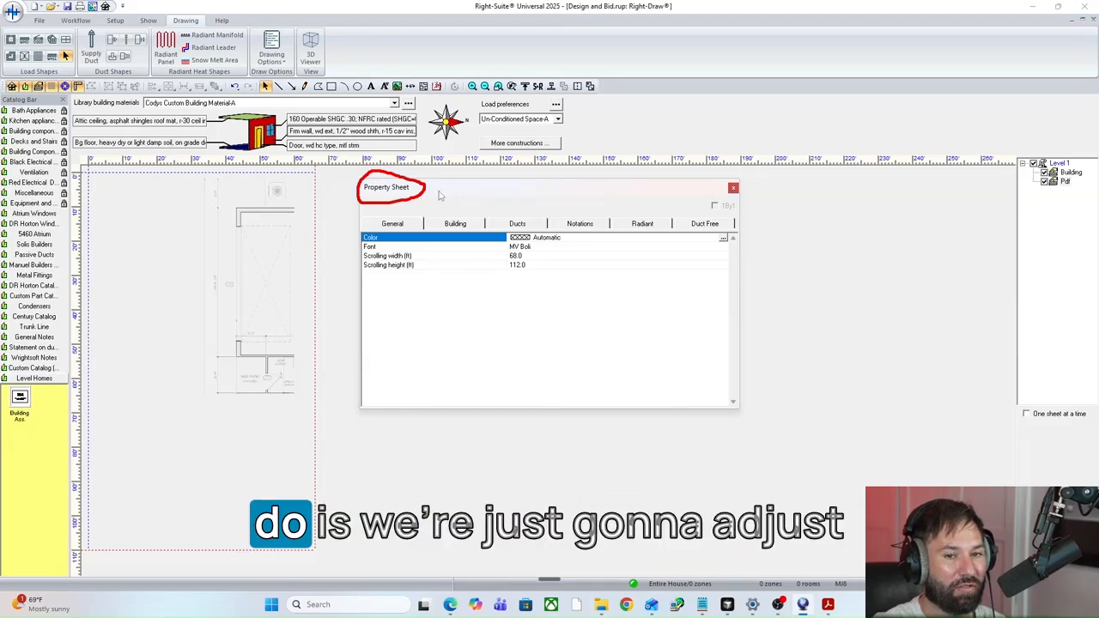
pyautogui.click(515, 256)
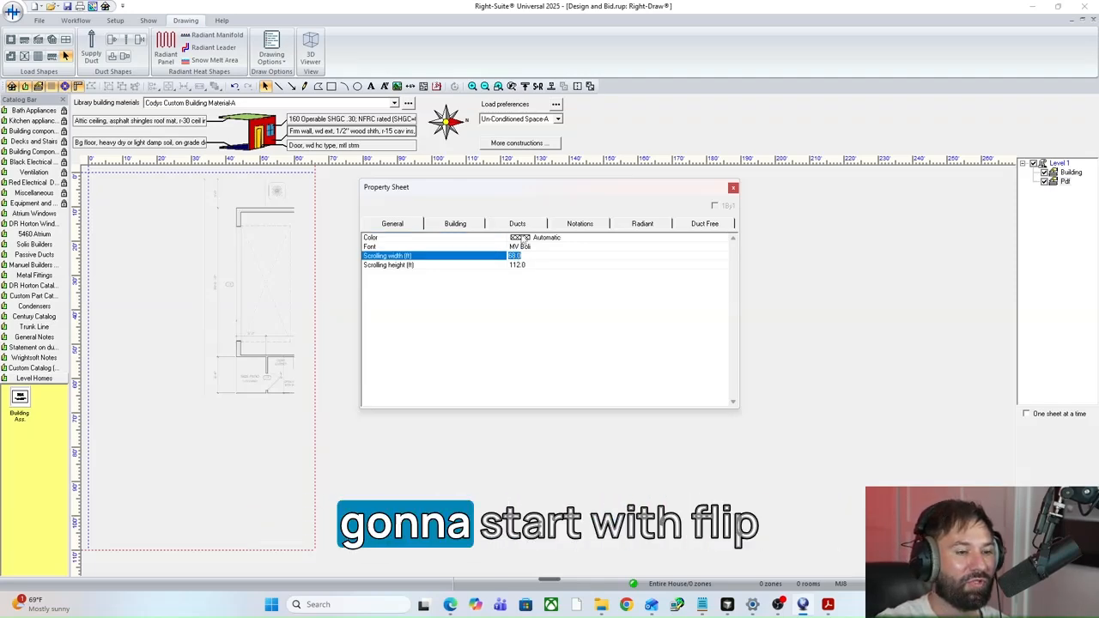
pyautogui.write('1')
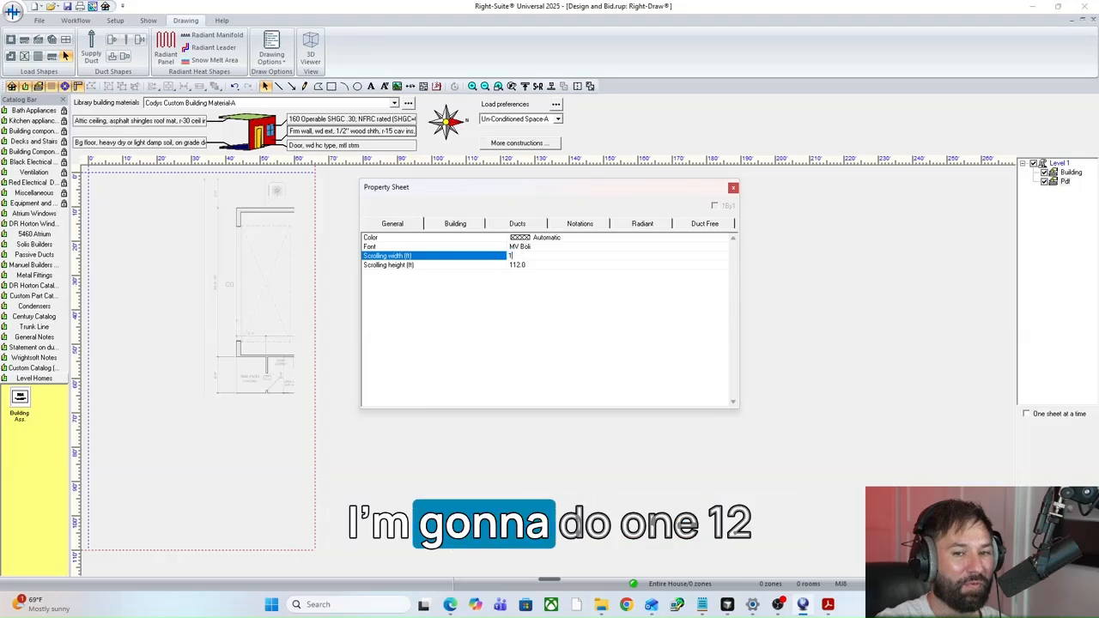
pyautogui.write('12')
pyautogui.press('Return')
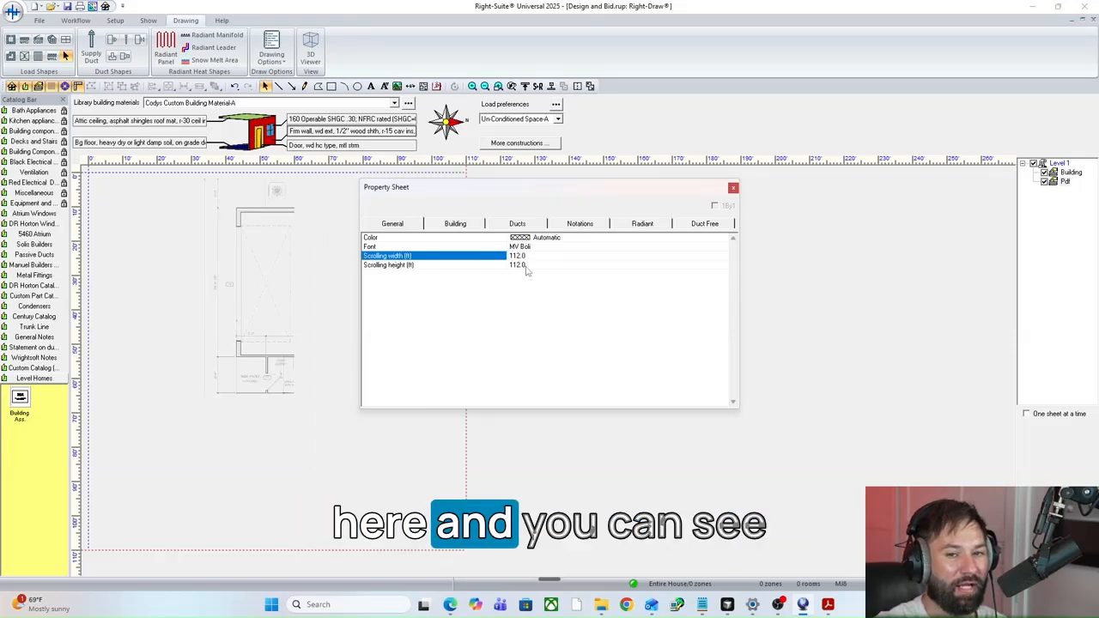
pyautogui.click(525, 267)
pyautogui.write('6')
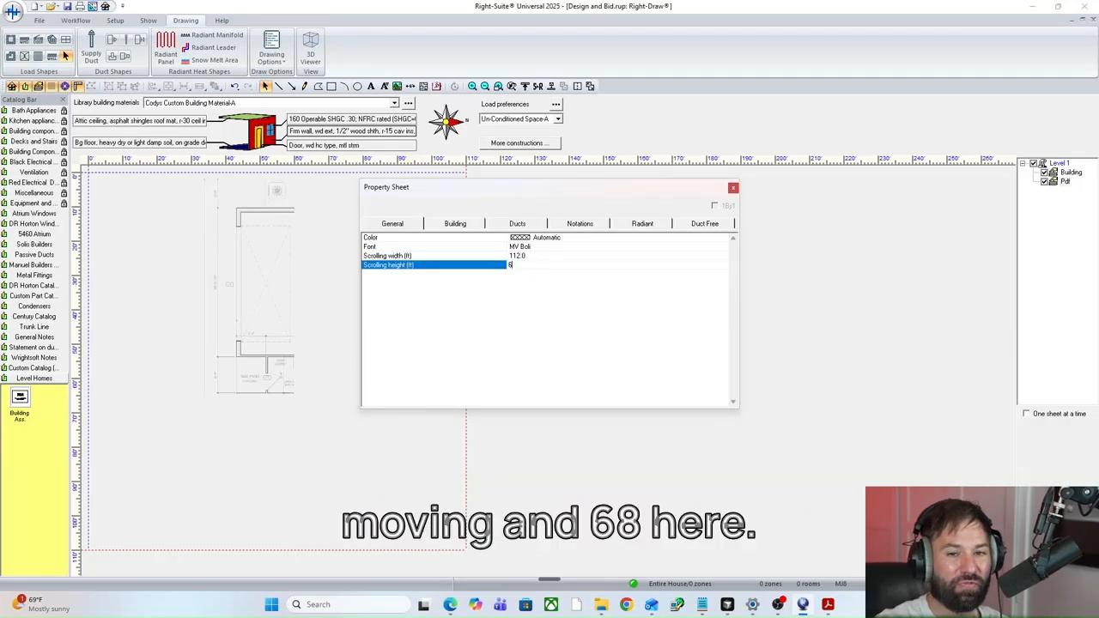
pyautogui.write('8')
pyautogui.press('Return')
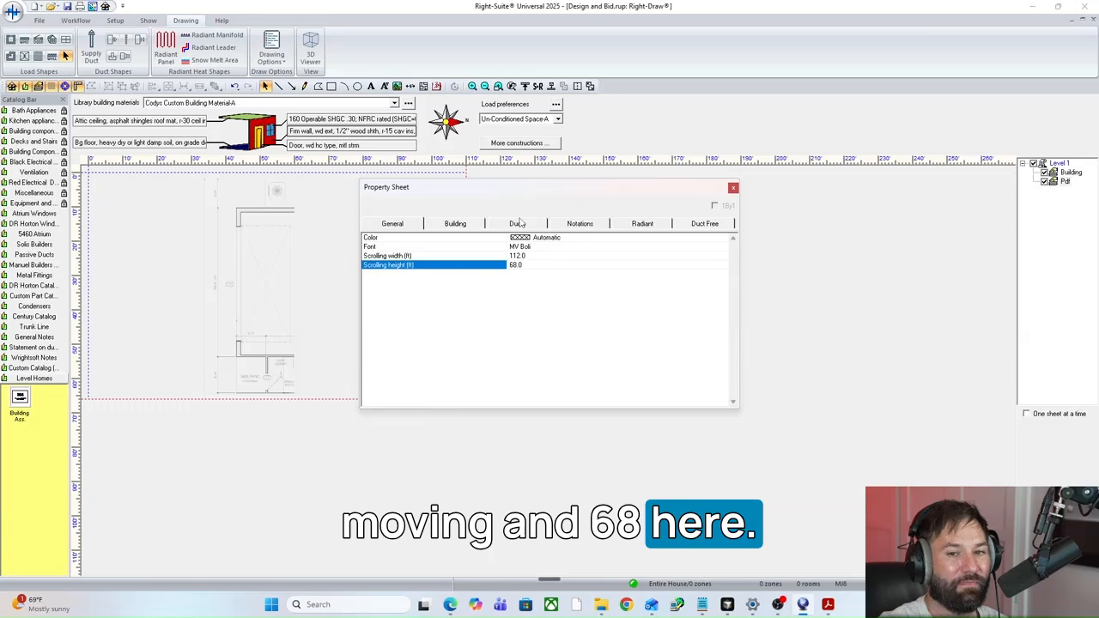
pyautogui.click(733, 188)
# Enlarge the imported PDF's frame to about 140 ft wide and extend it downward, then shift it so the house plan lies over the sheet.
pyautogui.click(169, 287)
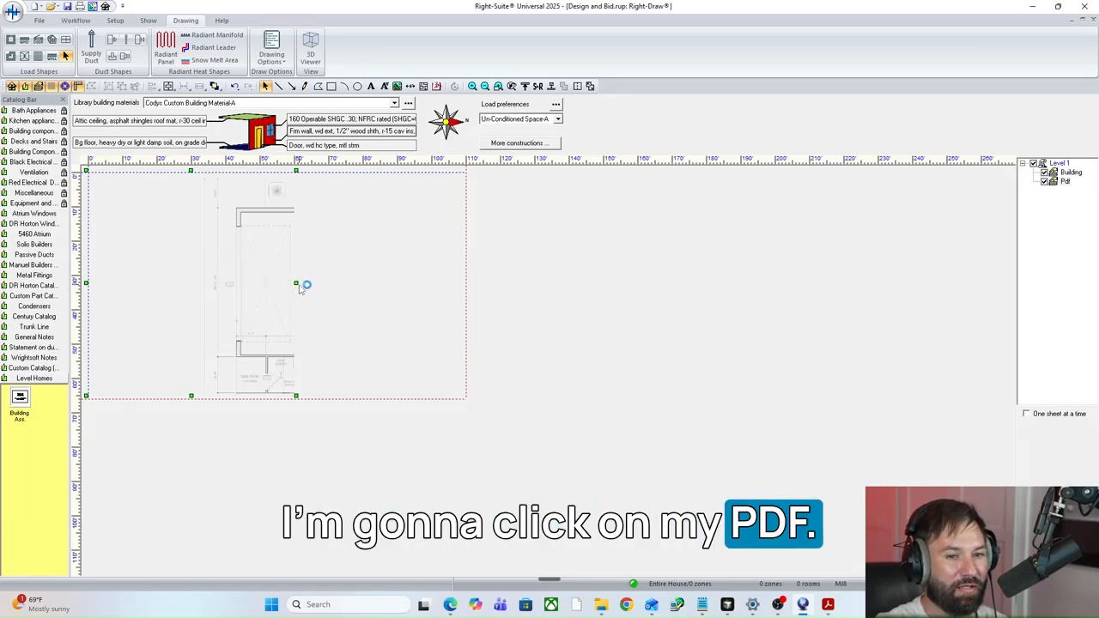
pyautogui.moveTo(297, 283); pyautogui.dragTo(568, 284)
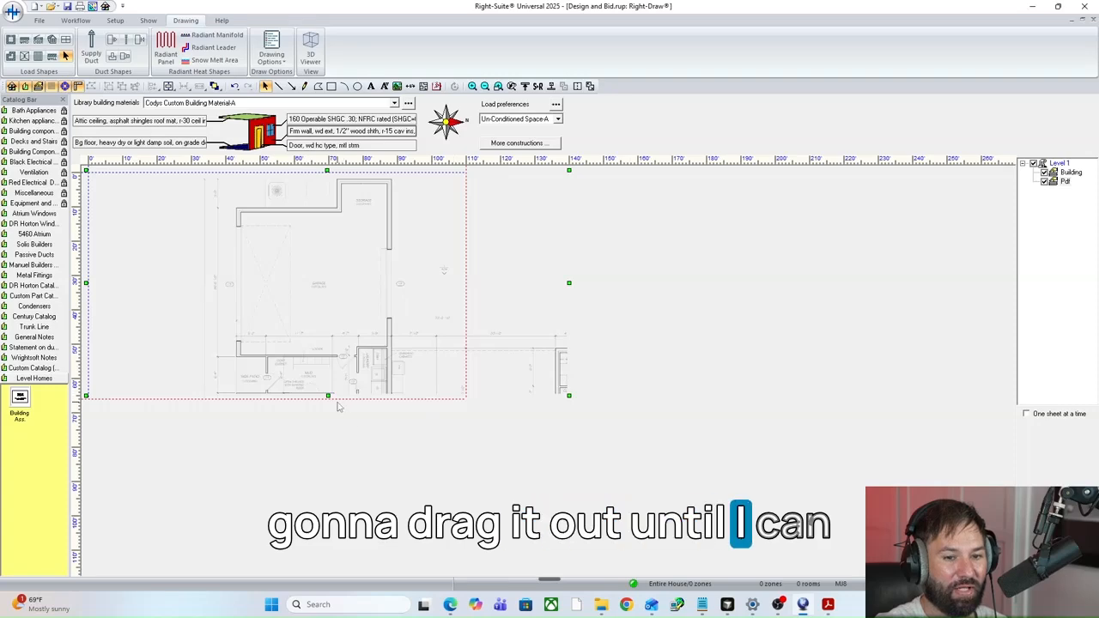
pyautogui.moveTo(328, 396); pyautogui.dragTo(336, 573)
pyautogui.moveTo(454, 468); pyautogui.dragTo(339, 329)
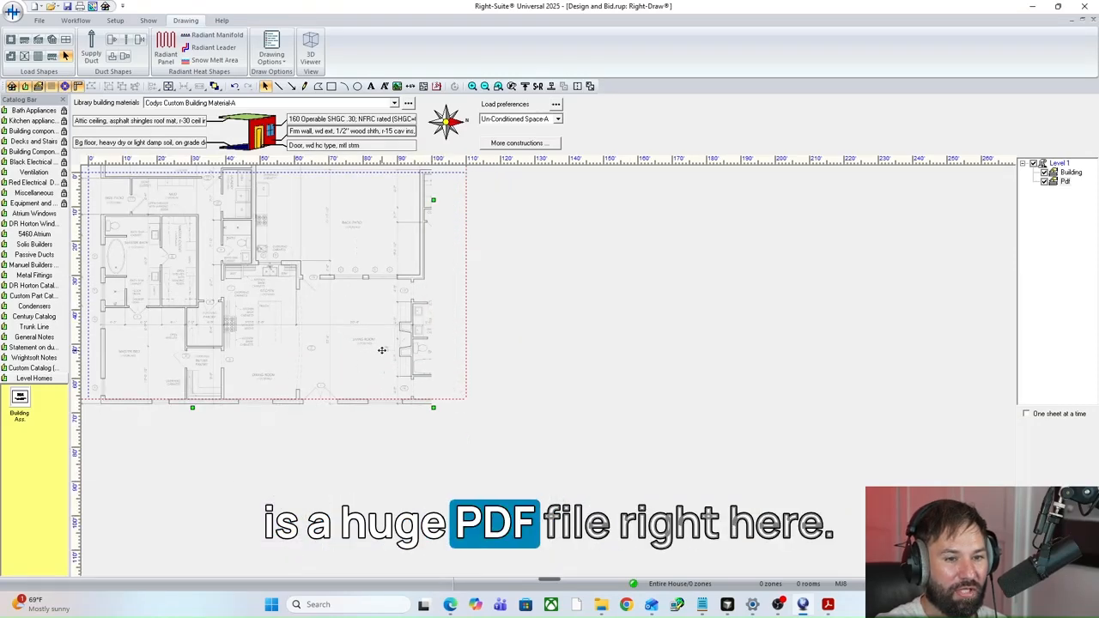
pyautogui.moveTo(274, 393)
pyautogui.mouseDown()
pyautogui.moveTo(322, 378)
pyautogui.moveTo(321, 358)
pyautogui.mouseUp()
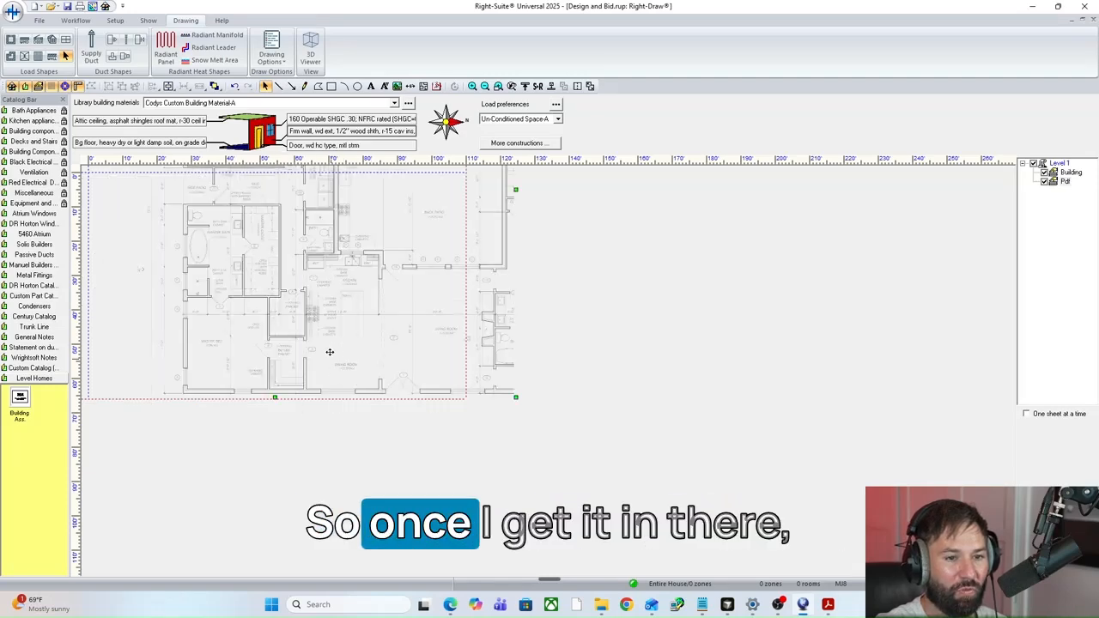
# Set both the grid and snap spacing to 1 inch in width and height.
pyautogui.click(472, 87)
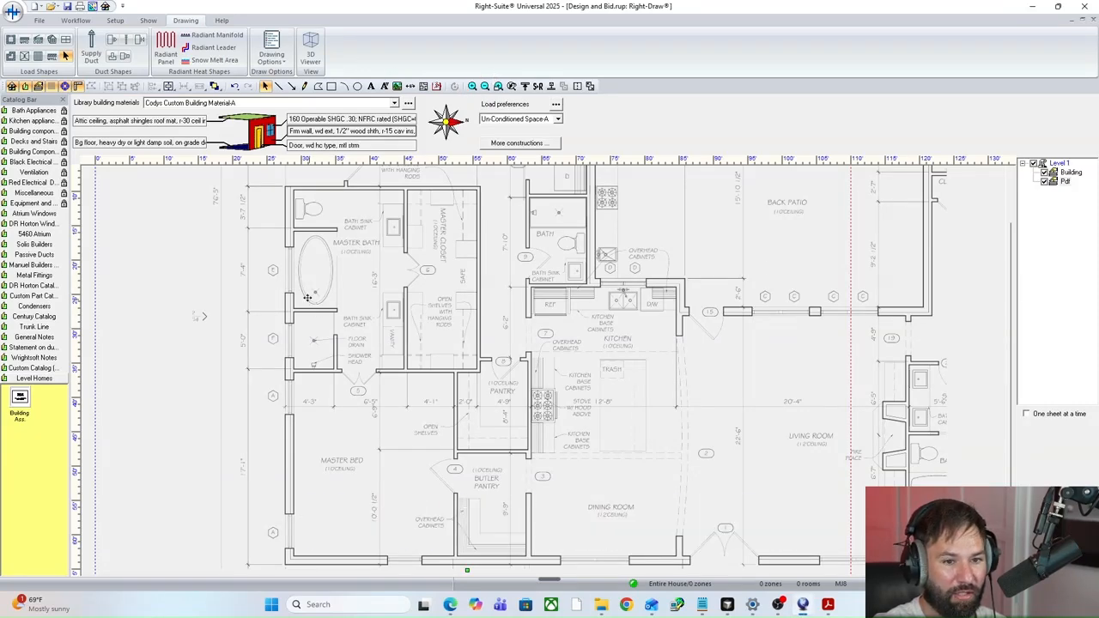
pyautogui.moveTo(1012, 262); pyautogui.dragTo(1012, 259)
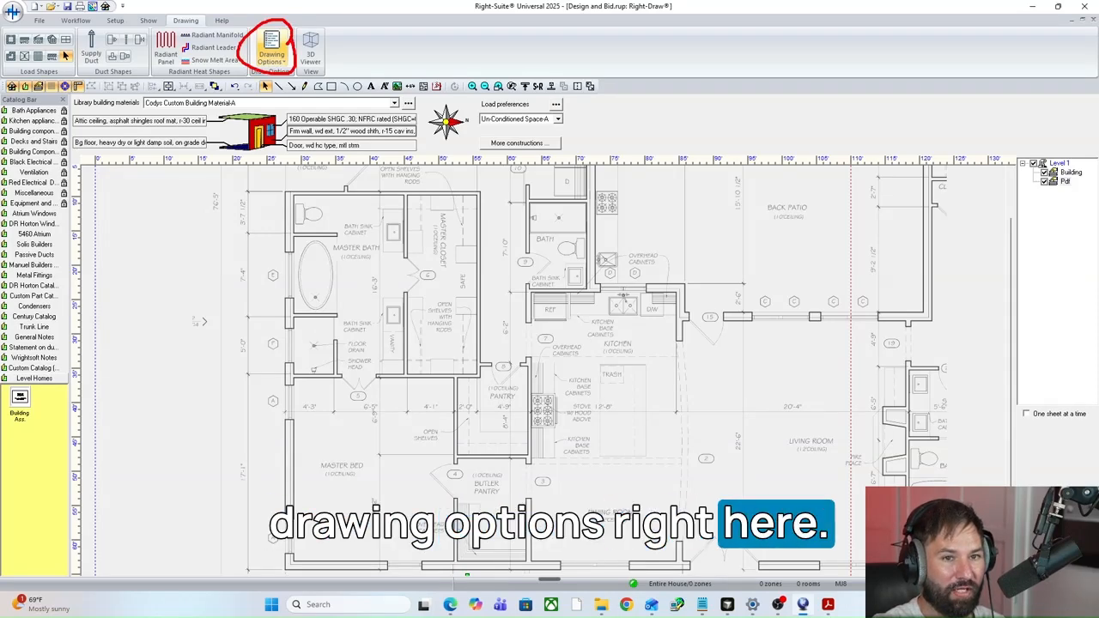
pyautogui.click(273, 52)
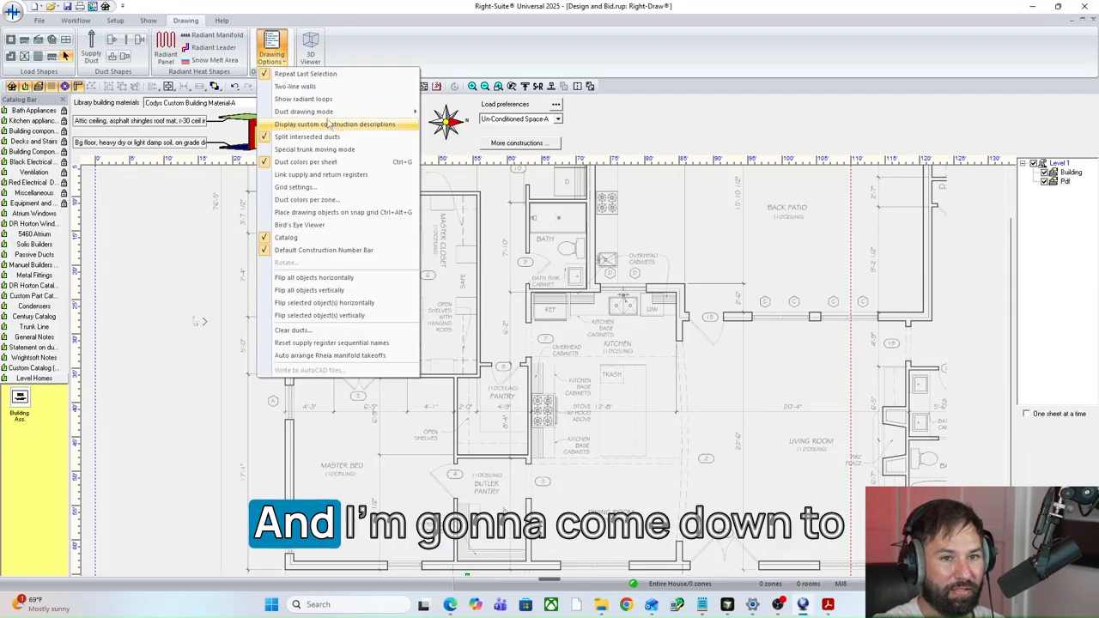
pyautogui.click(292, 186)
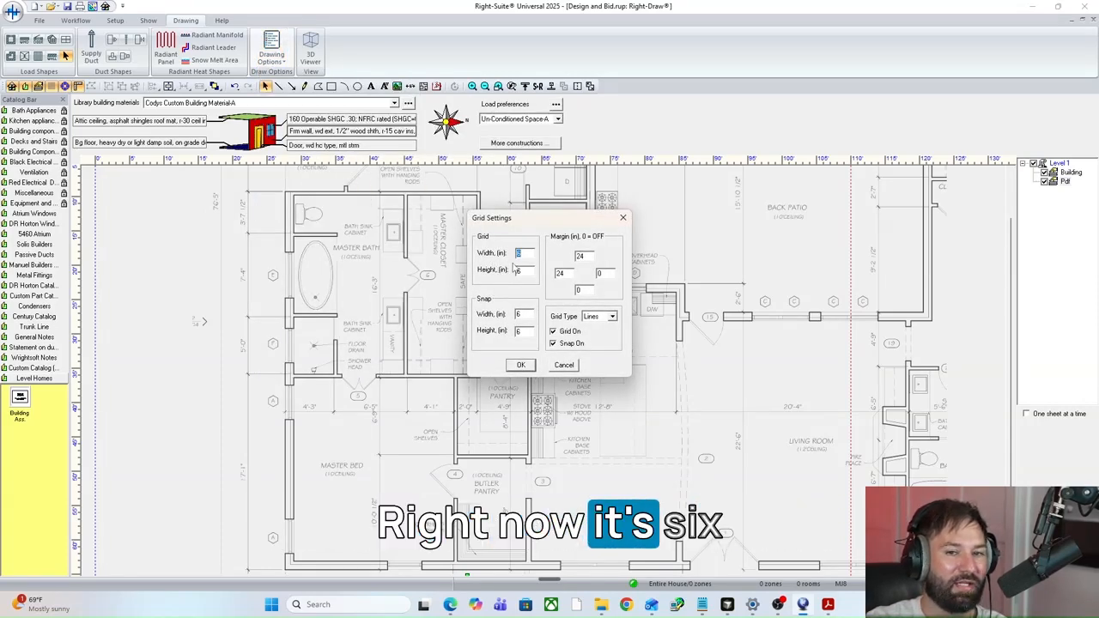
pyautogui.write('1')
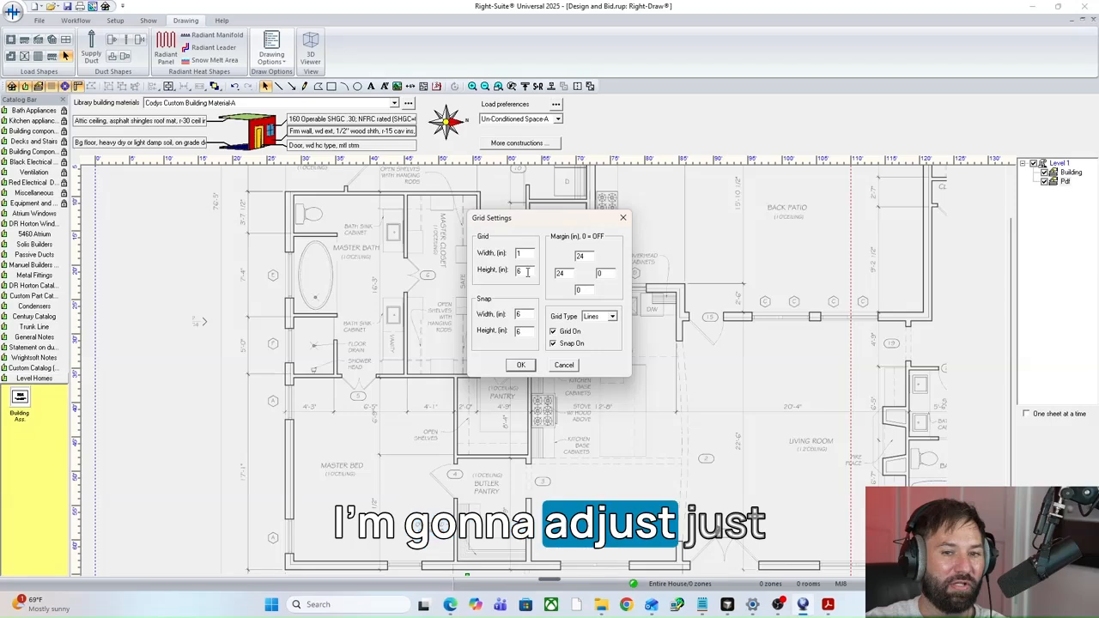
pyautogui.press('Tab')
pyautogui.write('1')
pyautogui.press('Tab')
pyautogui.write('1')
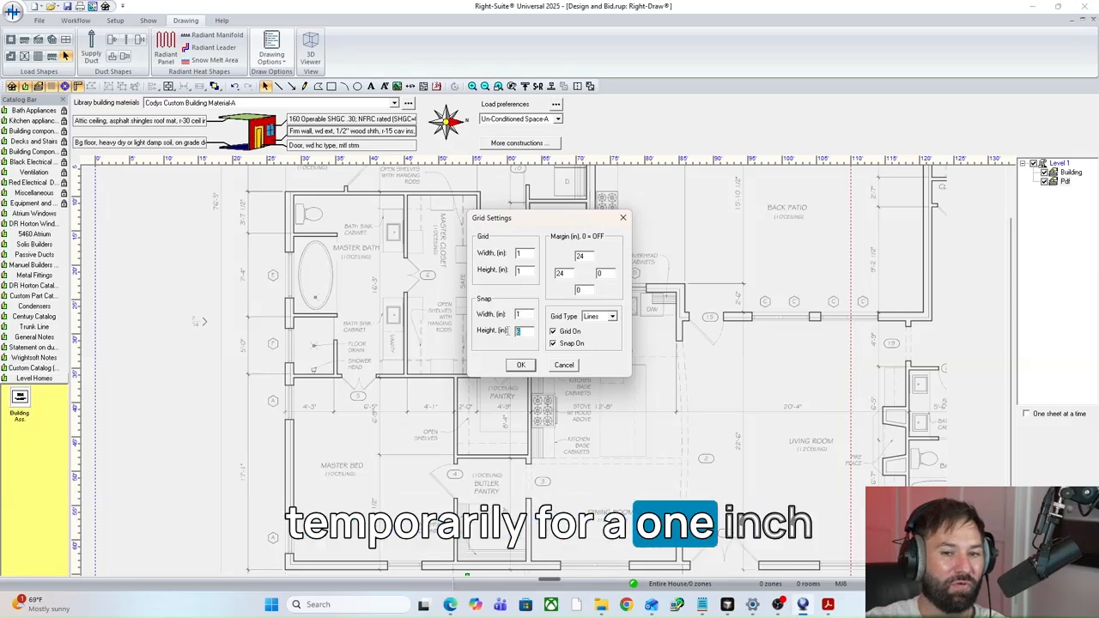
pyautogui.click(519, 367)
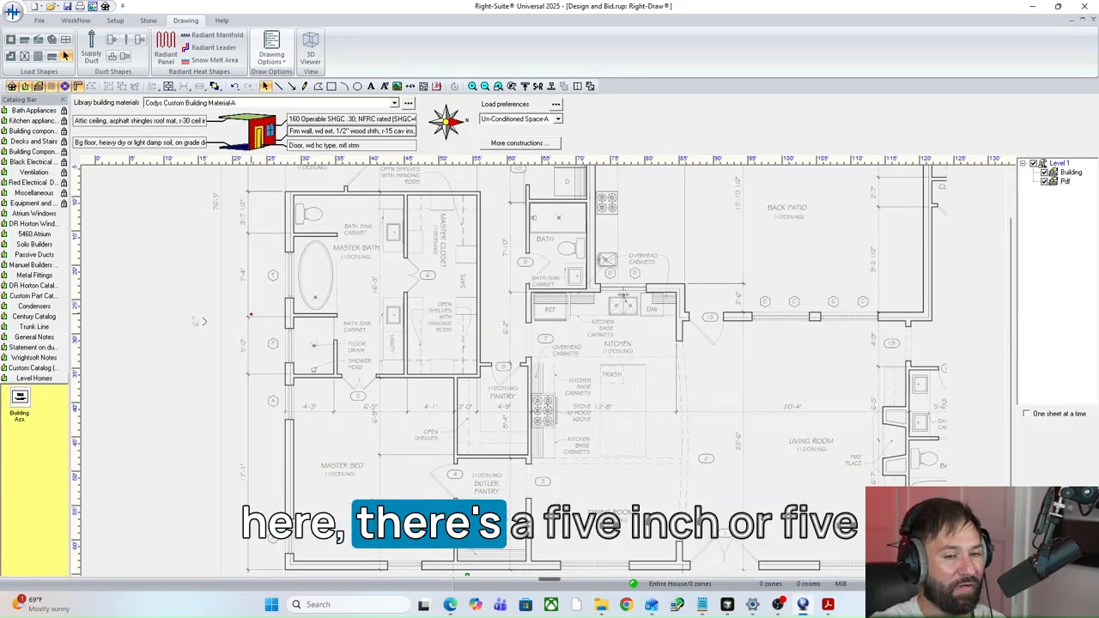
# Scale the PDF plan from the 5'-0" dimension line beside the master bath shower, with a desired dimension of 5 ft.
pyautogui.moveTo(227, 308); pyautogui.dragTo(265, 375)
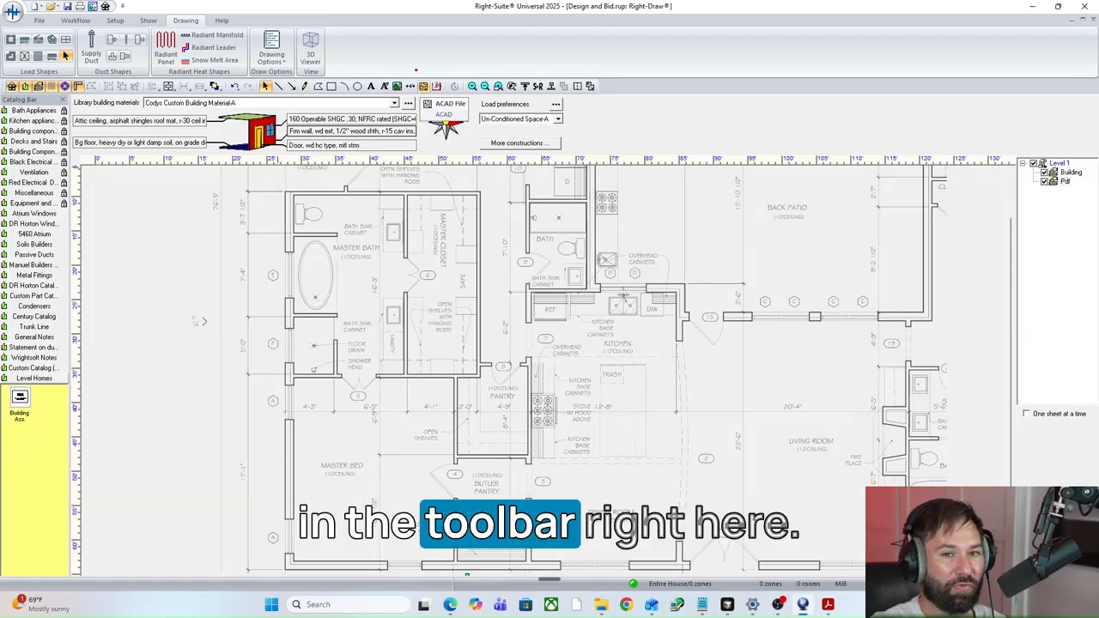
pyautogui.moveTo(418, 70)
pyautogui.mouseDown()
pyautogui.moveTo(409, 77)
pyautogui.moveTo(417, 93)
pyautogui.mouseUp()
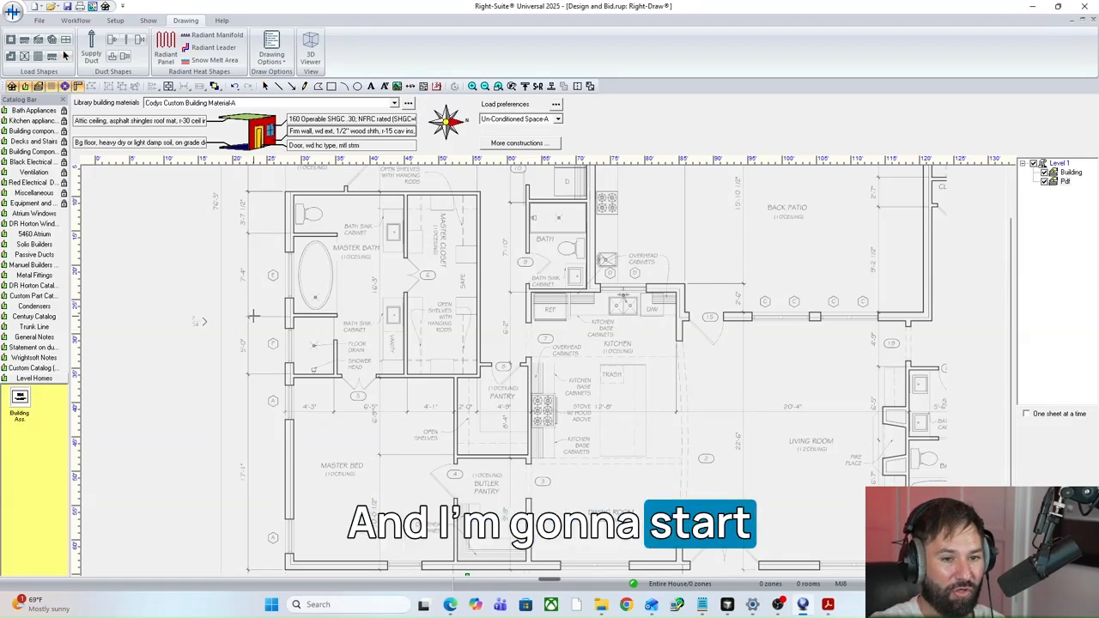
pyautogui.moveTo(254, 316); pyautogui.dragTo(253, 368)
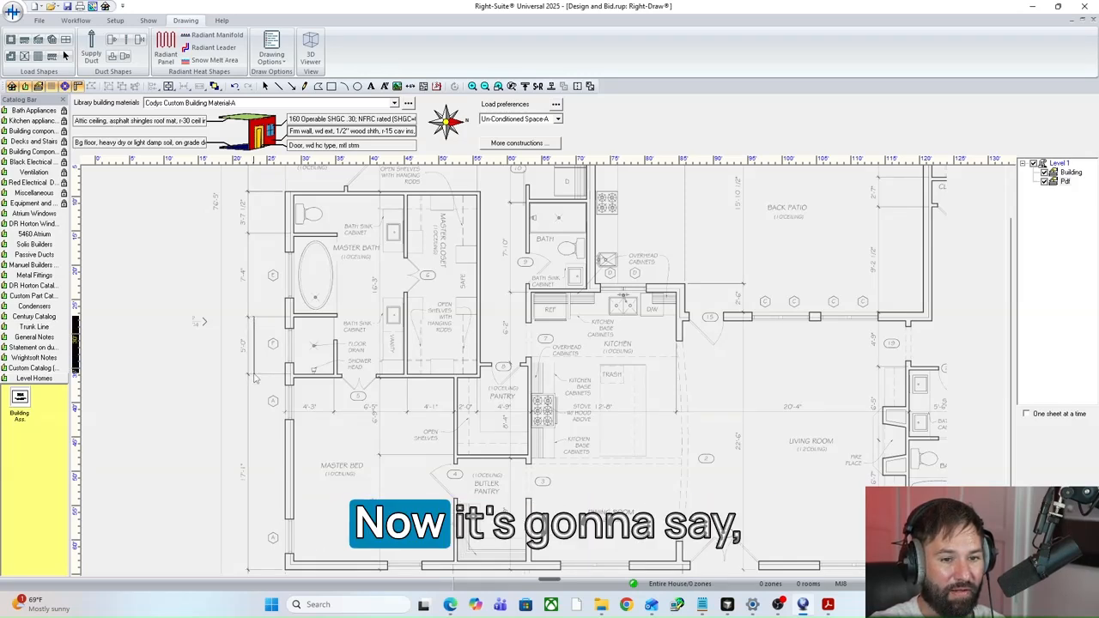
pyautogui.click(254, 376)
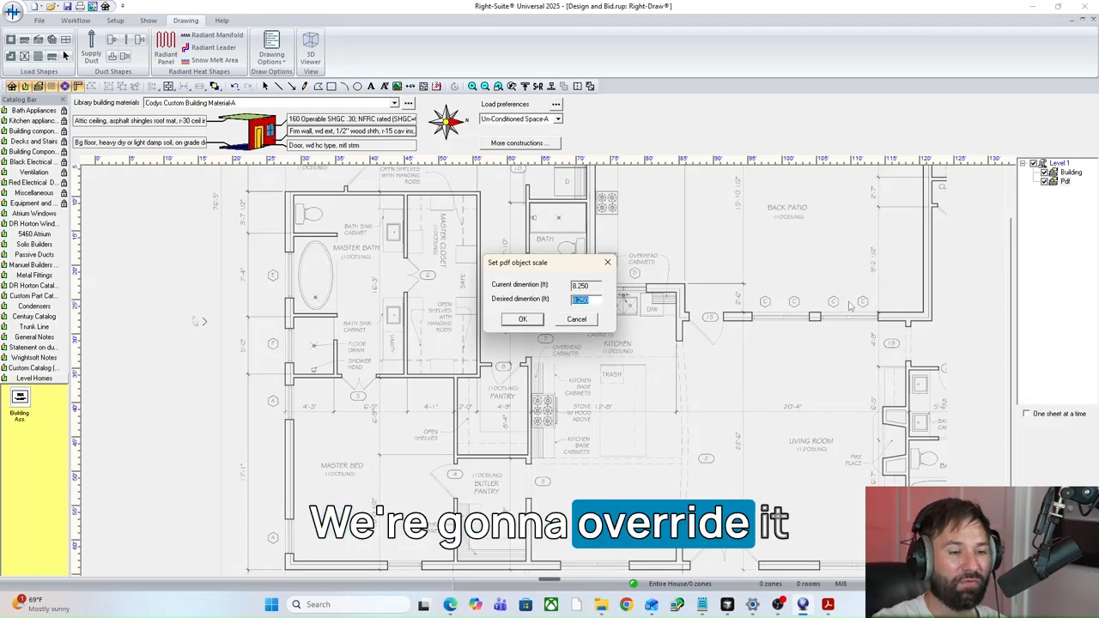
pyautogui.write('5')
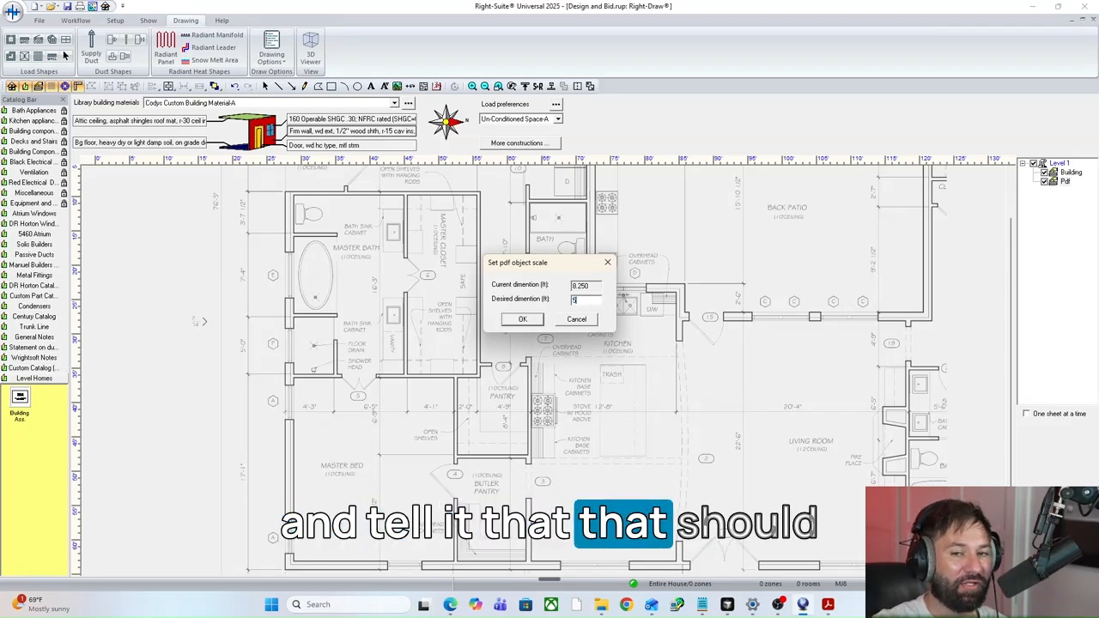
pyautogui.click(522, 319)
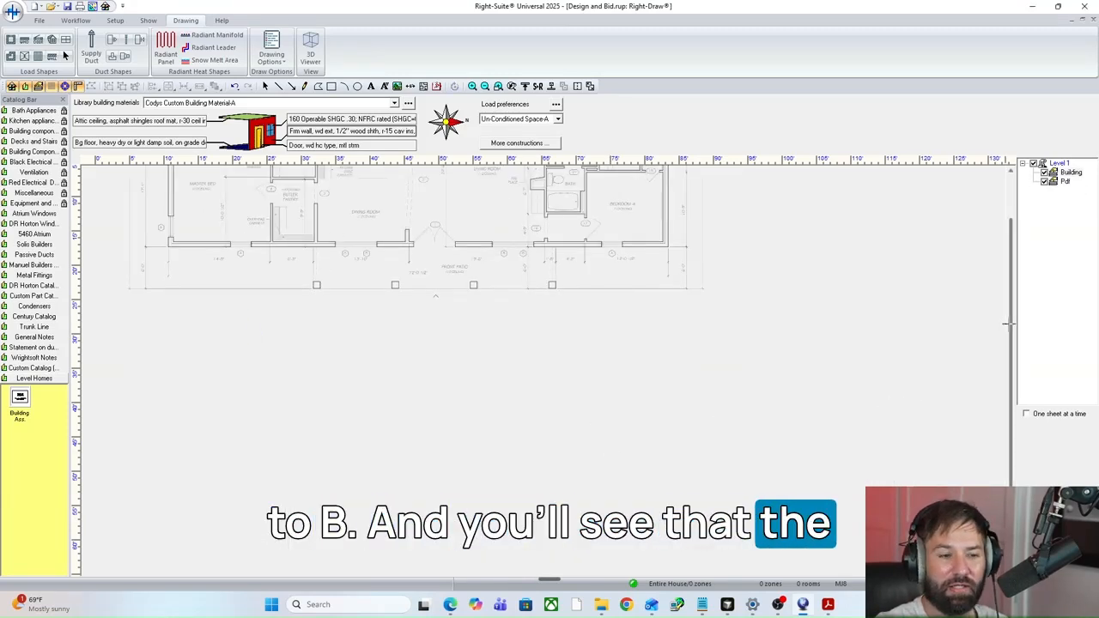
# Move the scaled plan down so the house layout sits within the upper part of the sheet, and deselect it.
pyautogui.moveTo(1009, 324); pyautogui.dragTo(1013, 257)
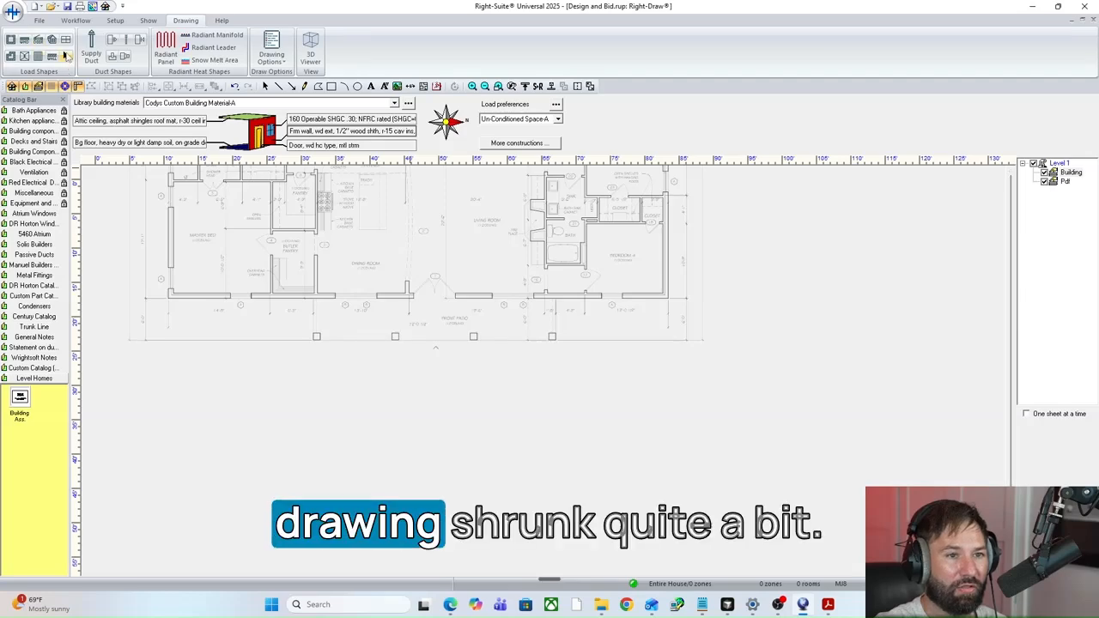
pyautogui.click(383, 262)
pyautogui.moveTo(366, 244); pyautogui.dragTo(385, 394)
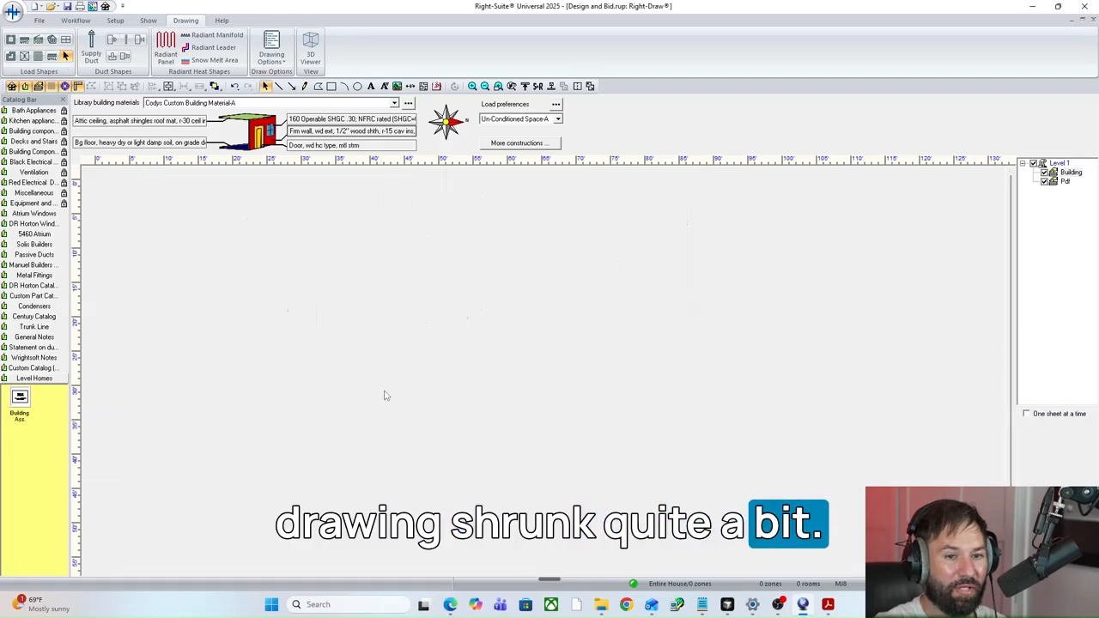
pyautogui.moveTo(369, 309); pyautogui.dragTo(343, 366)
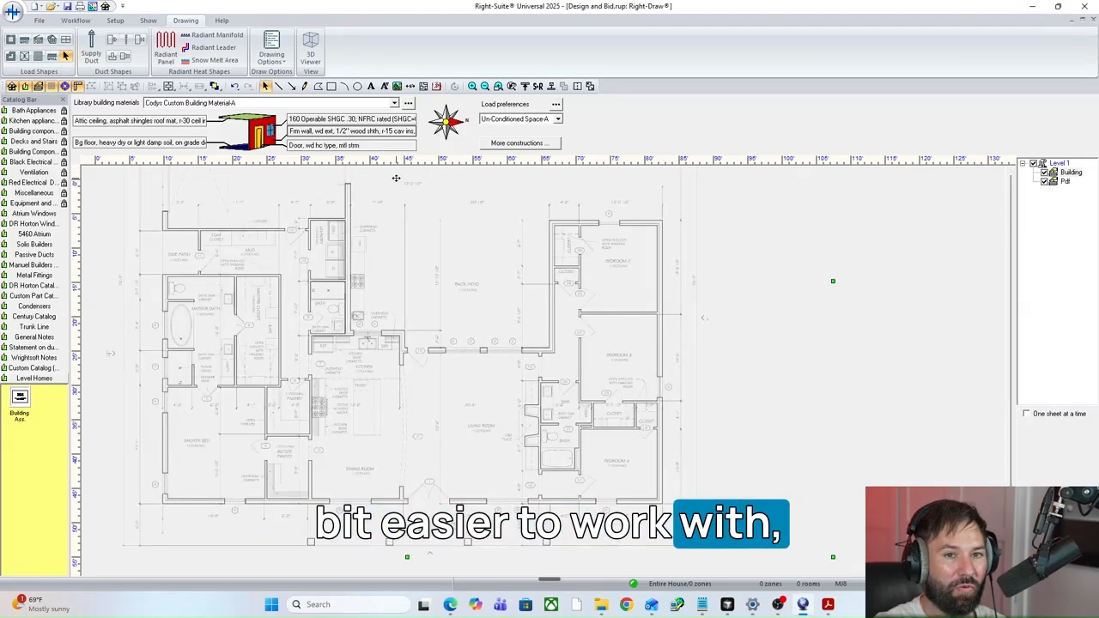
pyautogui.click(485, 87)
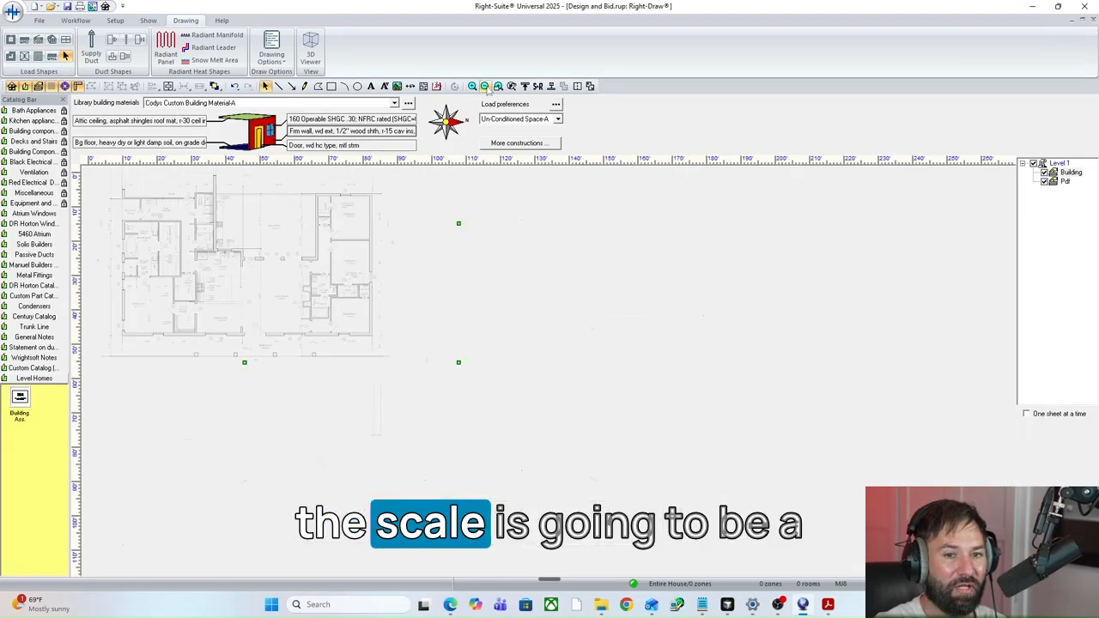
pyautogui.doubleClick(513, 225)
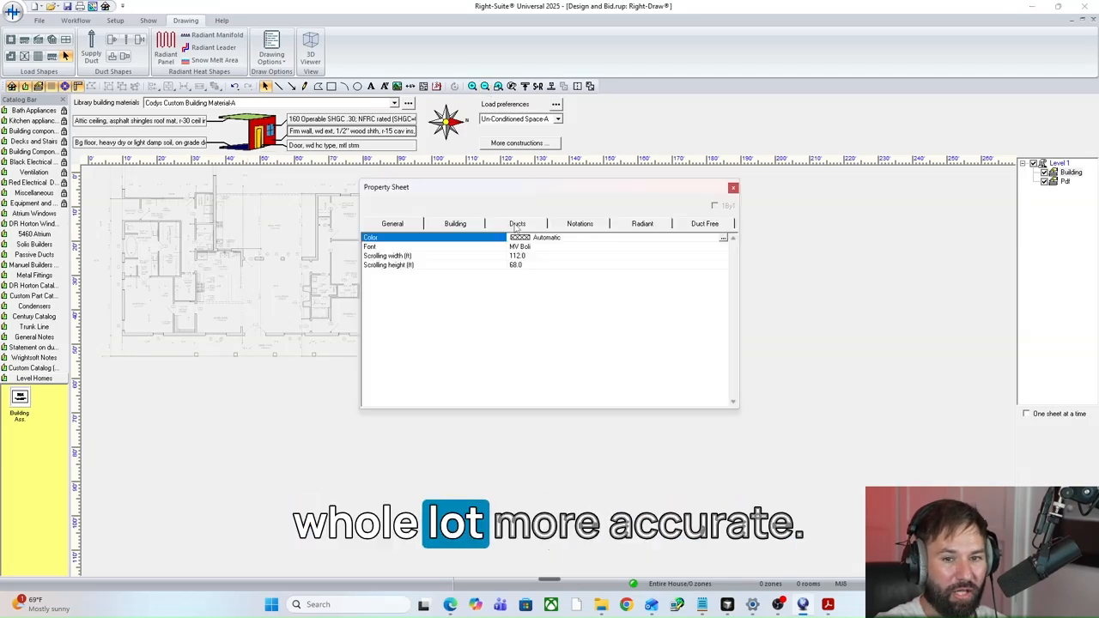
pyautogui.click(733, 189)
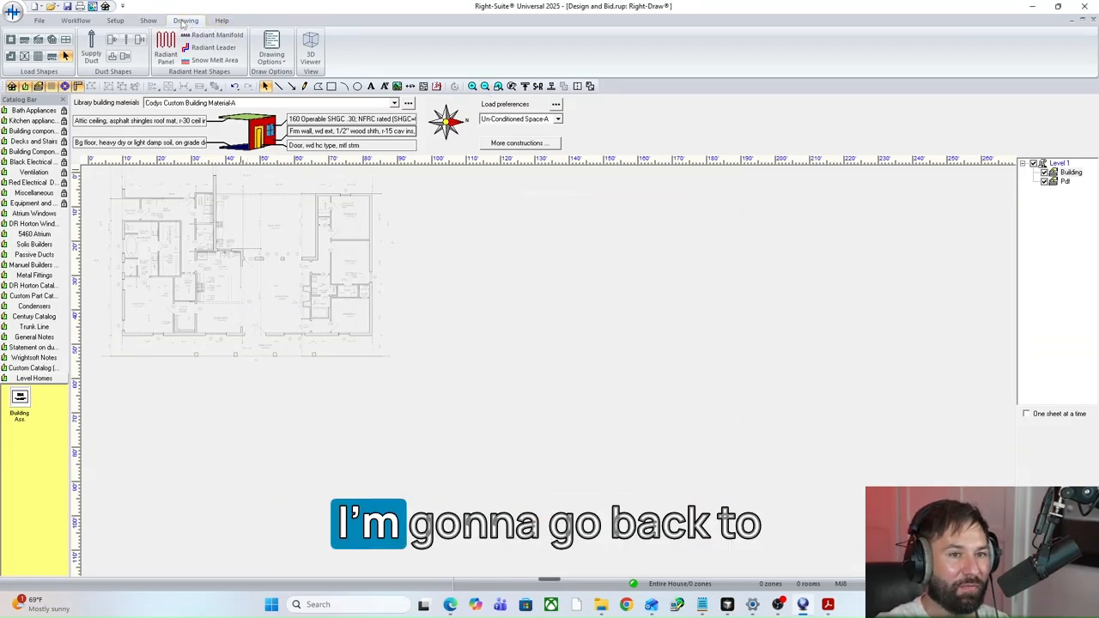
# Restore the grid and snap spacing to 6 inches.
pyautogui.click(271, 51)
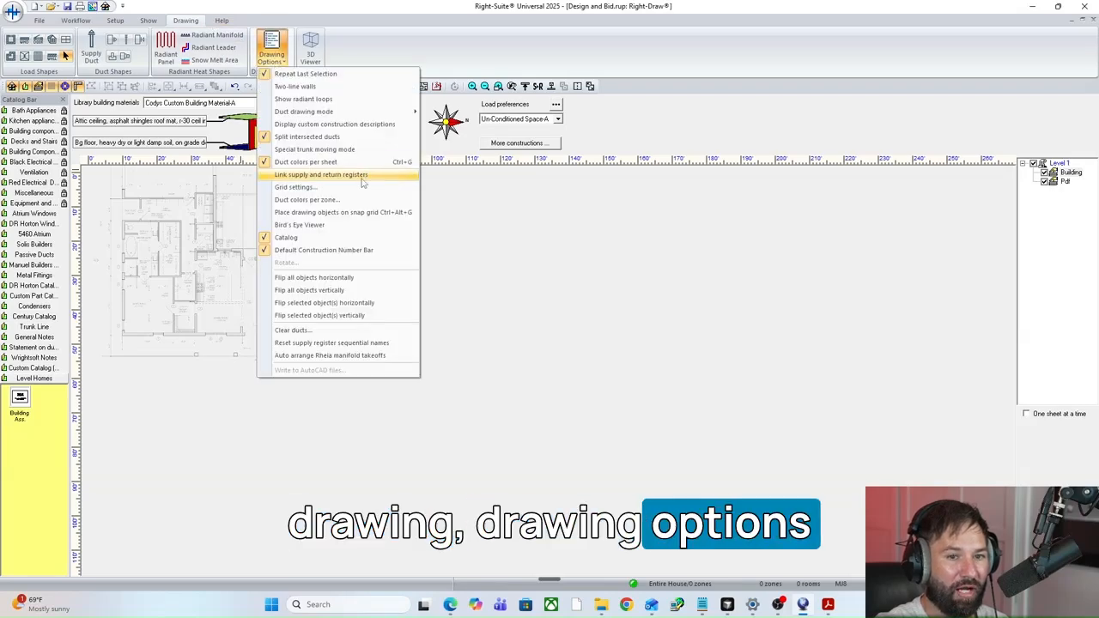
pyautogui.click(309, 188)
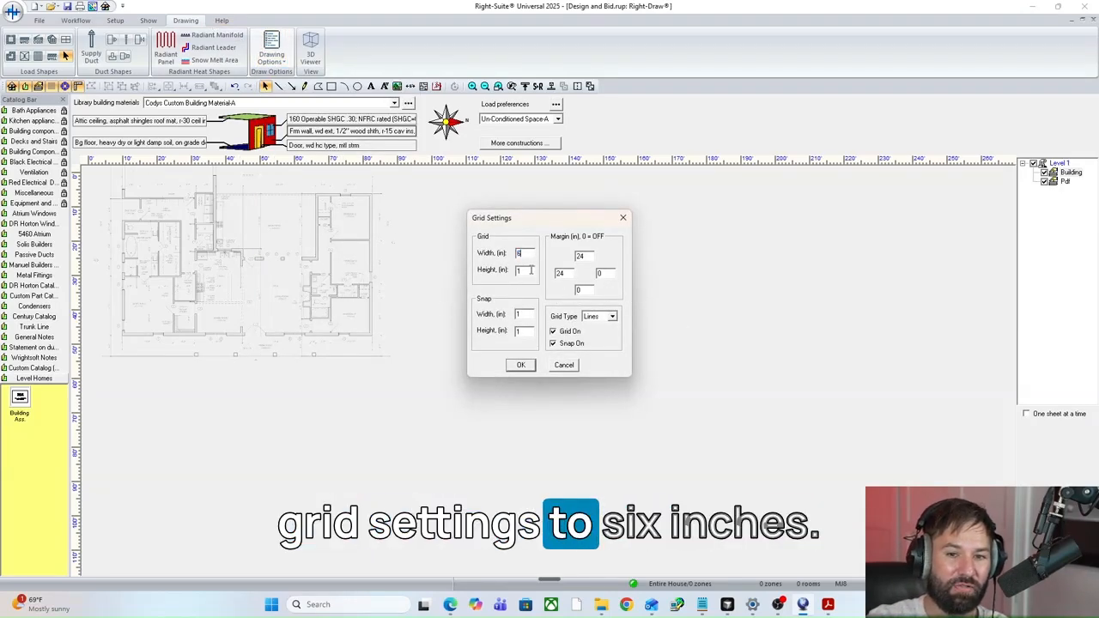
pyautogui.write('6')
pyautogui.press('Tab')
pyautogui.write('6')
pyautogui.press('Tab')
pyautogui.write('6')
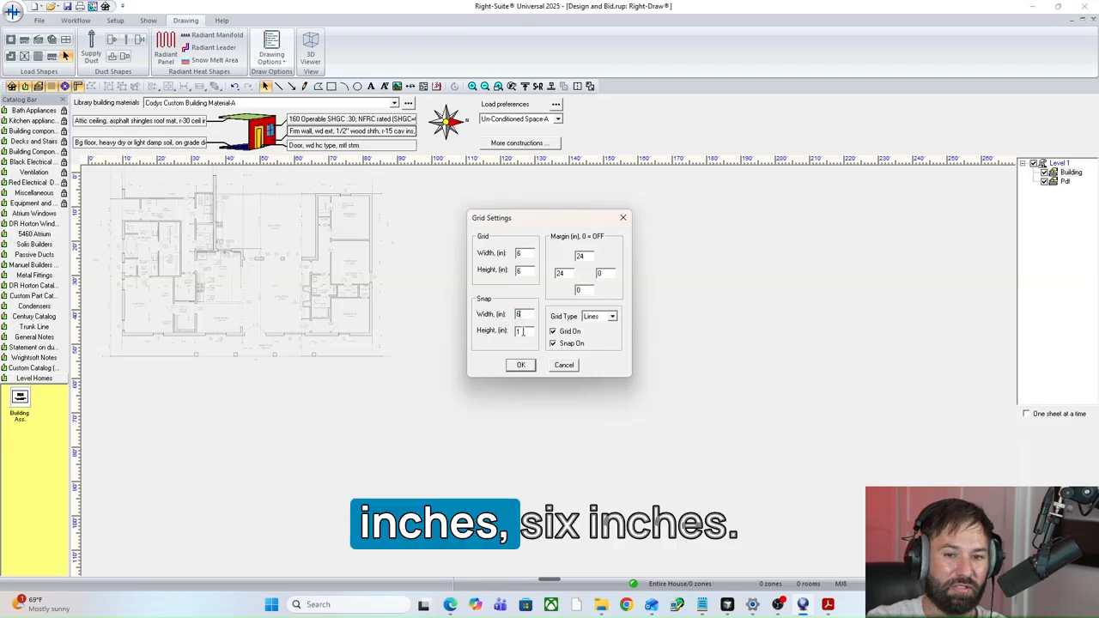
pyautogui.click(518, 364)
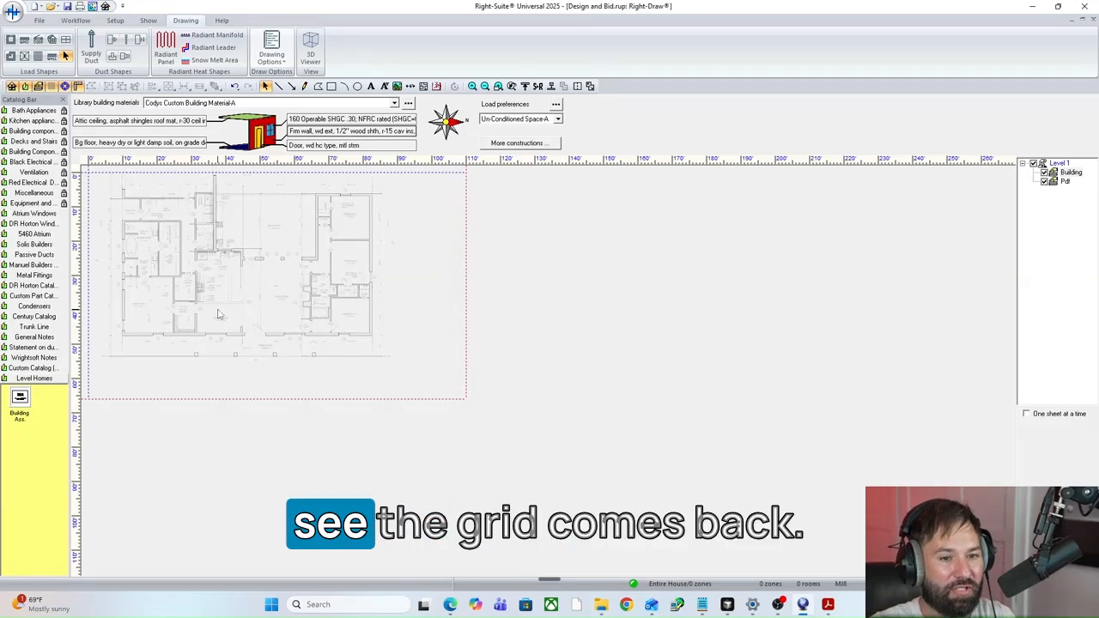
# Reposition the scaled floor plan to sit roughly centred across the sheet, inside its margins.
pyautogui.moveTo(217, 310); pyautogui.dragTo(250, 336)
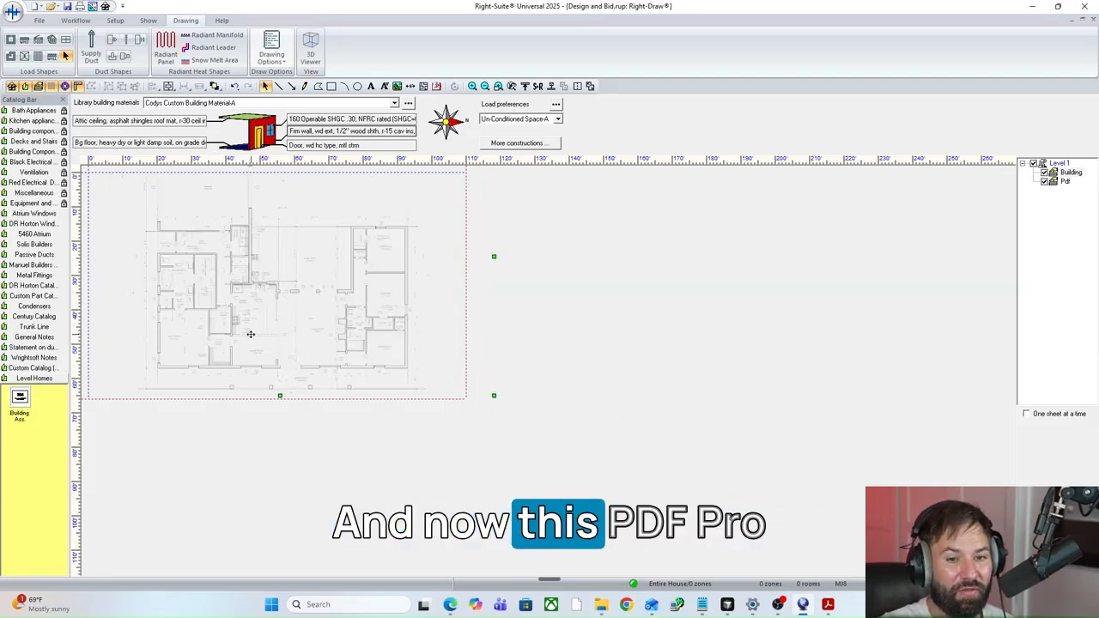
pyautogui.moveTo(366, 350)
pyautogui.mouseDown()
pyautogui.moveTo(393, 357)
pyautogui.moveTo(353, 334)
pyautogui.mouseUp()
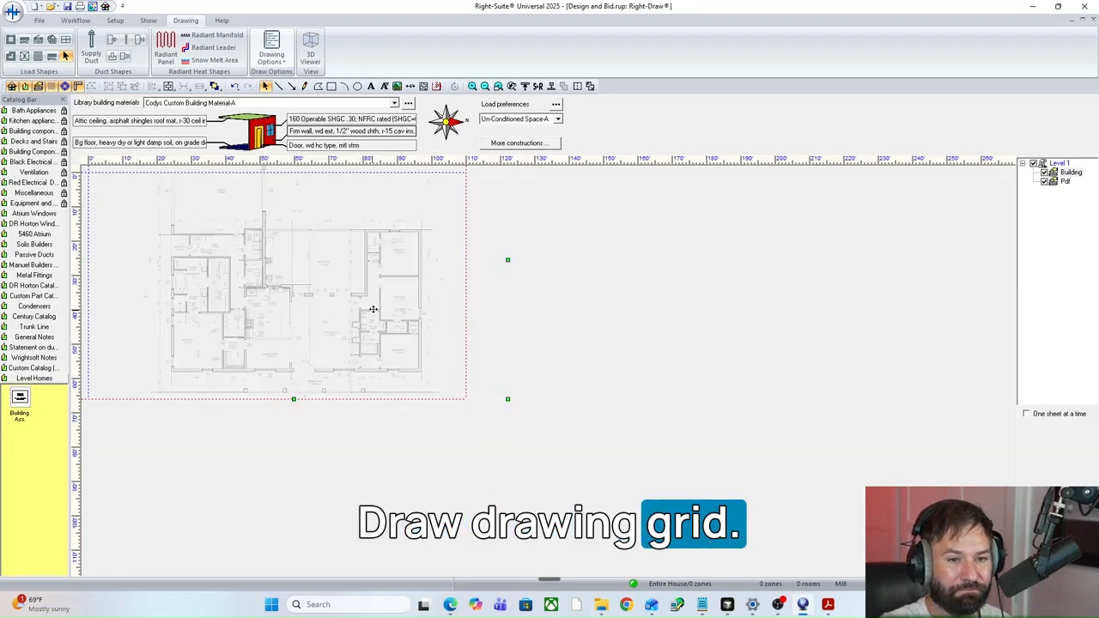